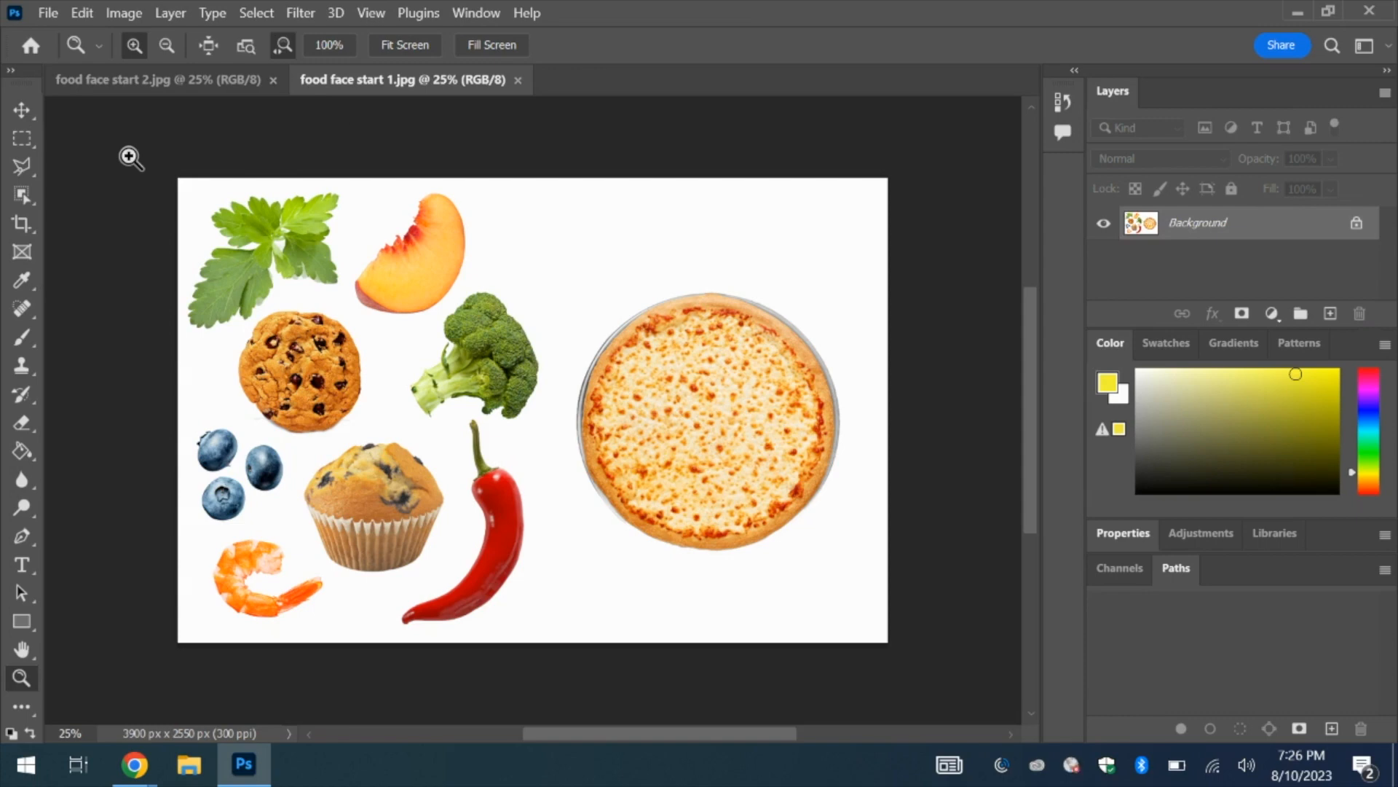
# Step: Look over the food items available in both food face start 2.jpg and food face start 1.jpg
pyautogui.click(156, 79)
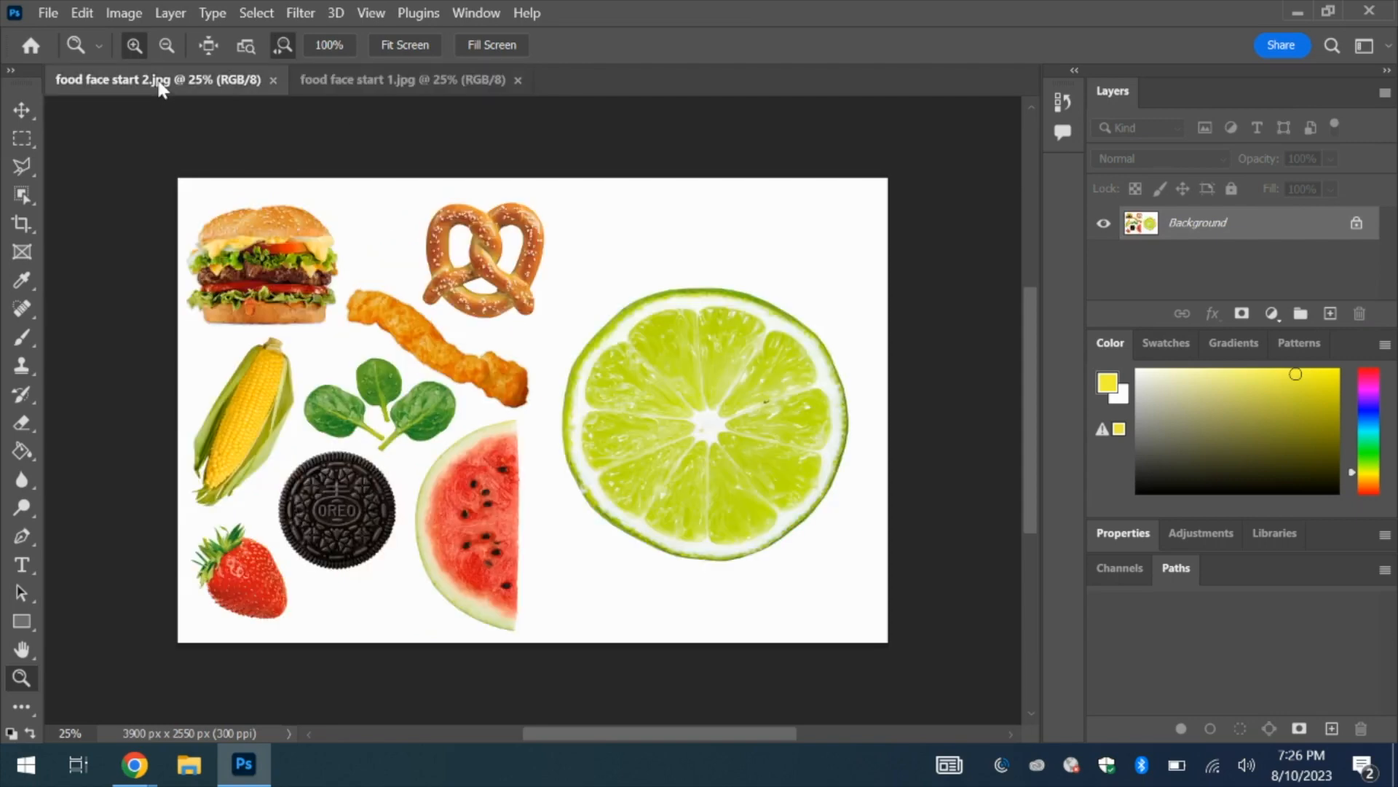
pyautogui.click(332, 78)
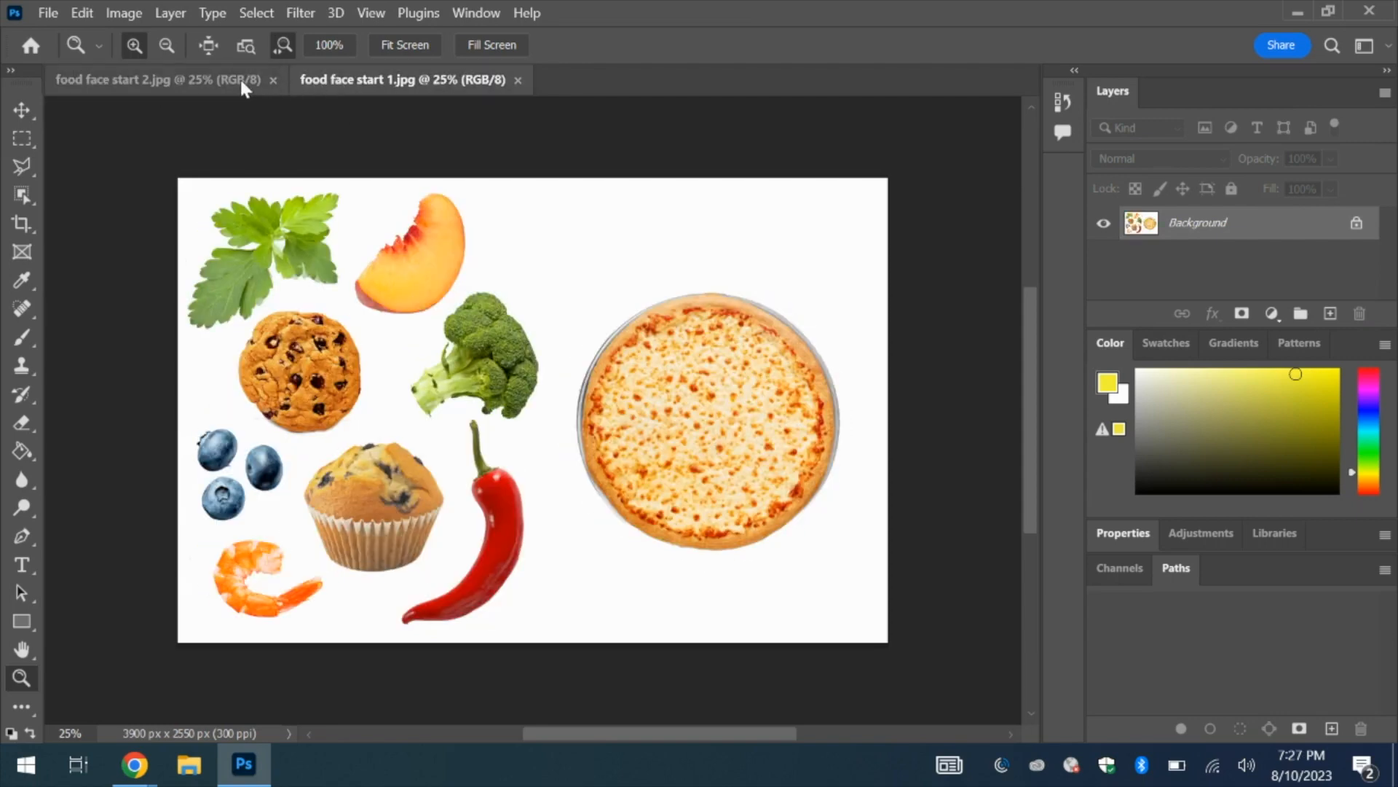
pyautogui.click(231, 81)
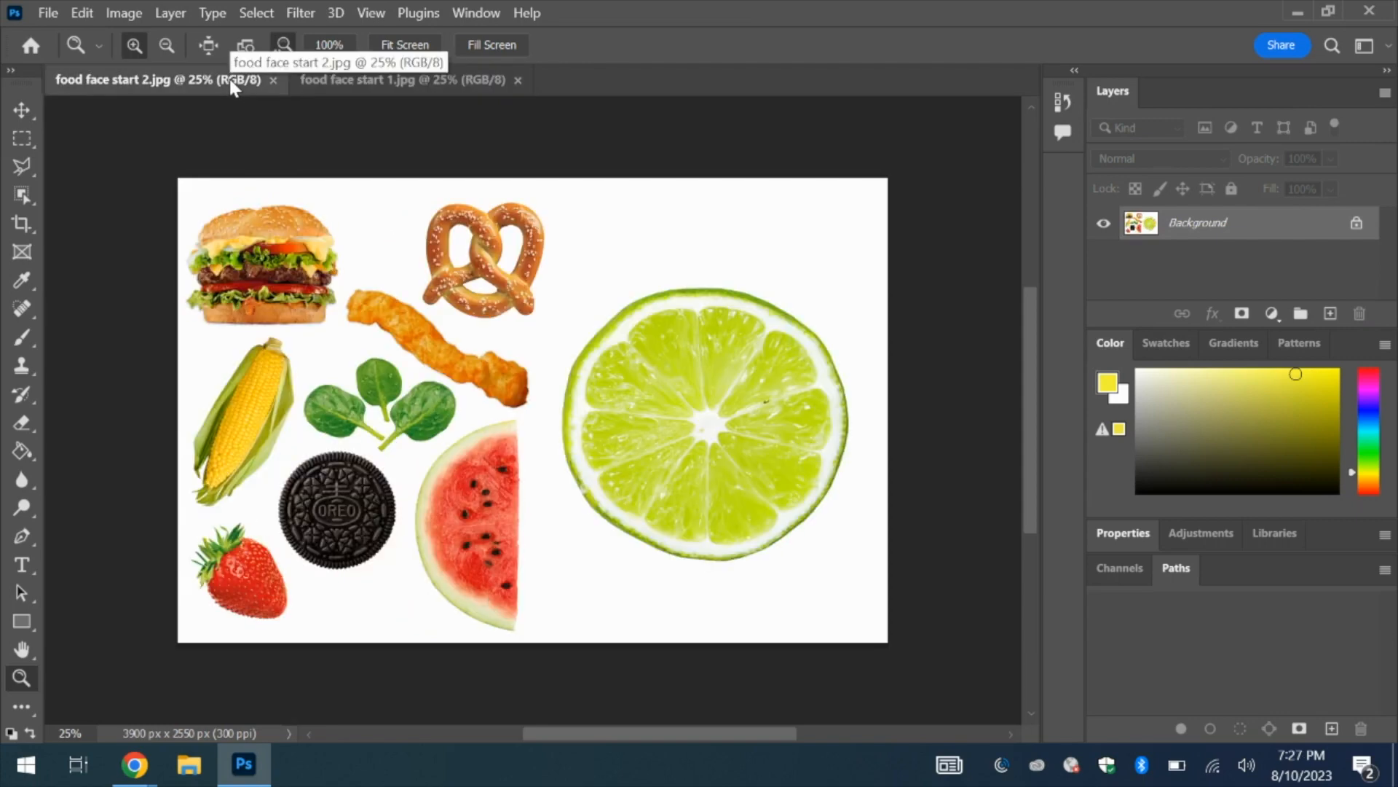
pyautogui.click(364, 70)
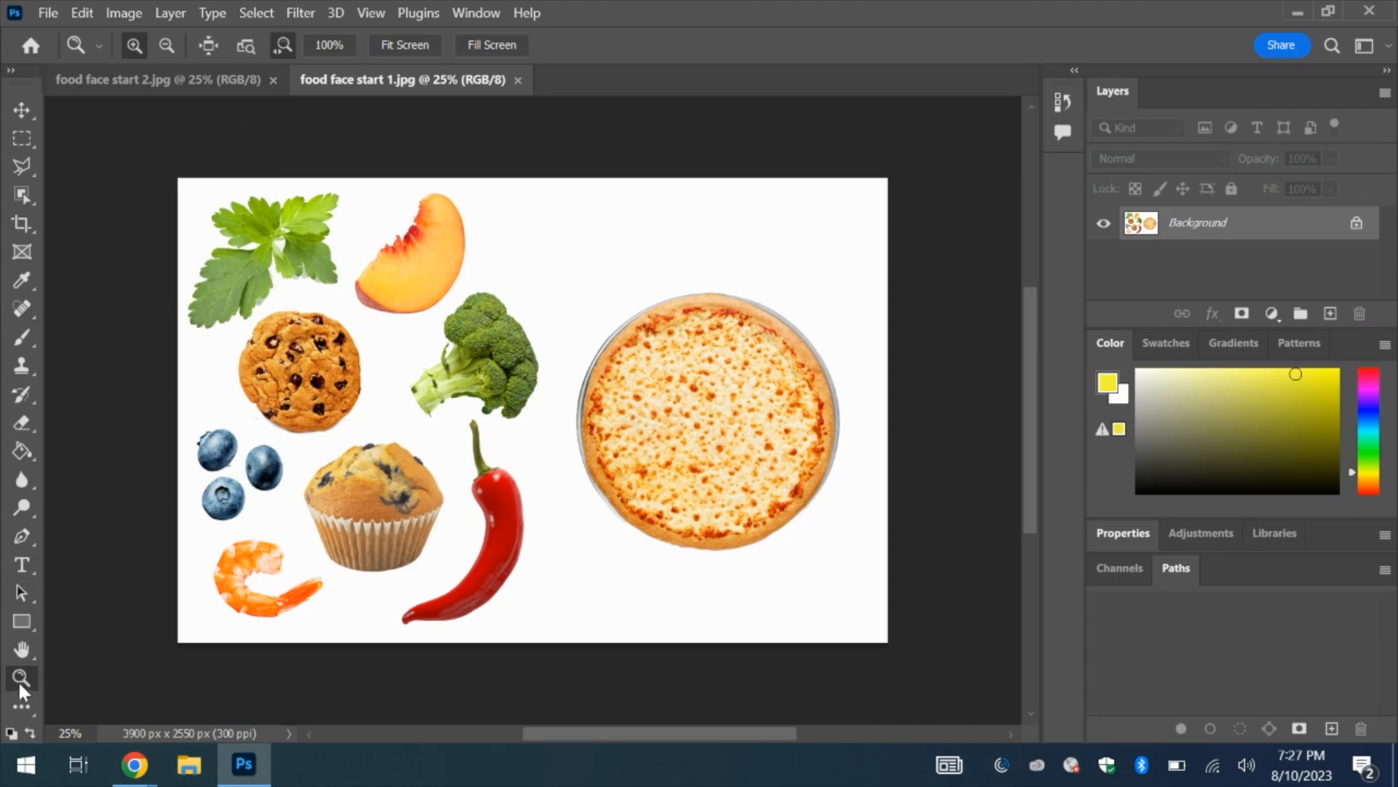
# Step: Select the chocolate chip cookie in food face start 1.jpg by tracing its outline closely with the Polygonal Lasso
pyautogui.click(288, 364)
pyautogui.click(288, 364)
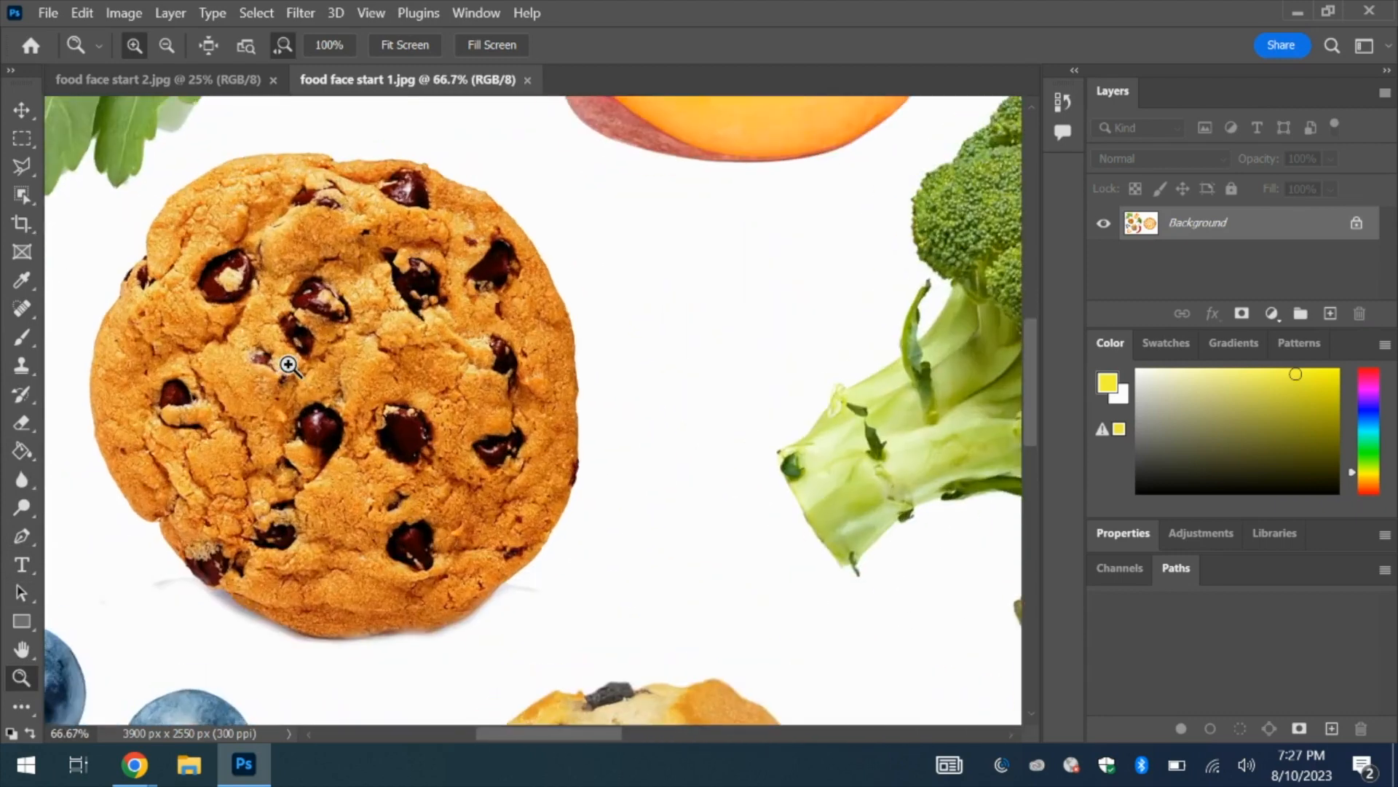
pyautogui.click(18, 166)
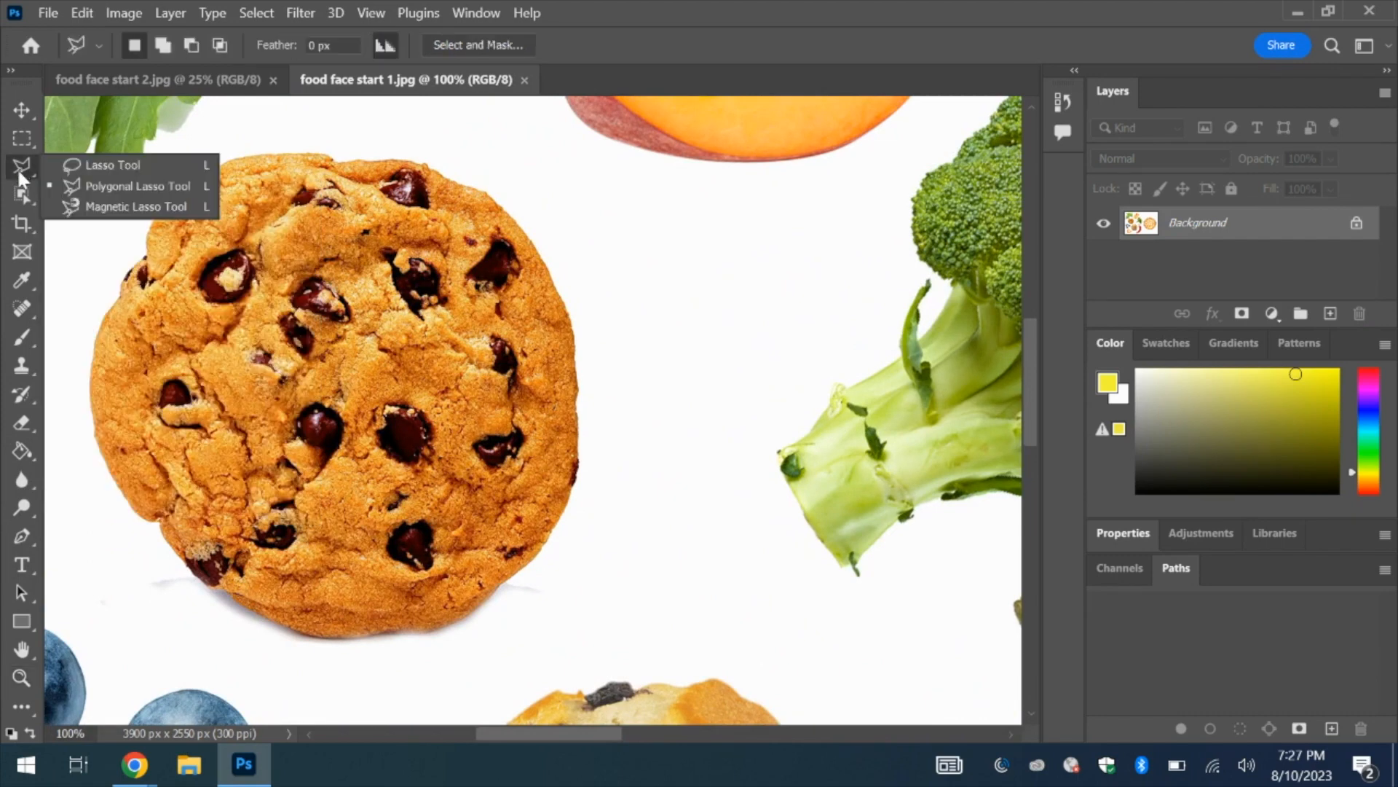
pyautogui.click(133, 187)
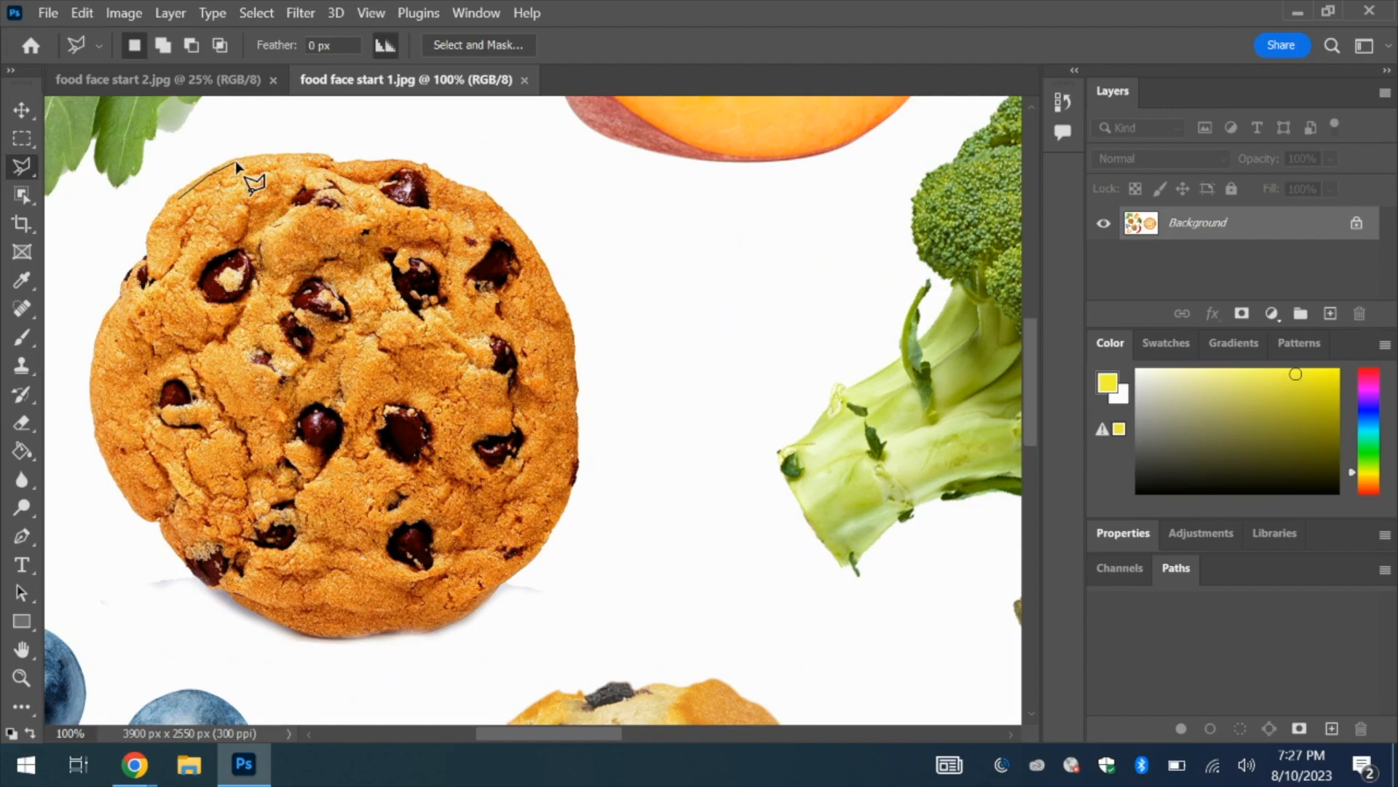
pyautogui.click(235, 160)
pyautogui.click(314, 152)
pyautogui.click(334, 158)
pyautogui.click(338, 167)
pyautogui.click(424, 164)
pyautogui.click(487, 196)
pyautogui.click(517, 222)
pyautogui.click(542, 259)
pyautogui.click(570, 314)
pyautogui.click(575, 377)
pyautogui.click(578, 454)
pyautogui.click(566, 504)
pyautogui.click(535, 556)
pyautogui.click(499, 585)
pyautogui.click(445, 627)
pyautogui.click(308, 634)
pyautogui.click(217, 582)
pyautogui.click(157, 518)
pyautogui.click(113, 466)
pyautogui.click(93, 397)
pyautogui.click(98, 342)
pyautogui.click(128, 266)
pyautogui.click(156, 219)
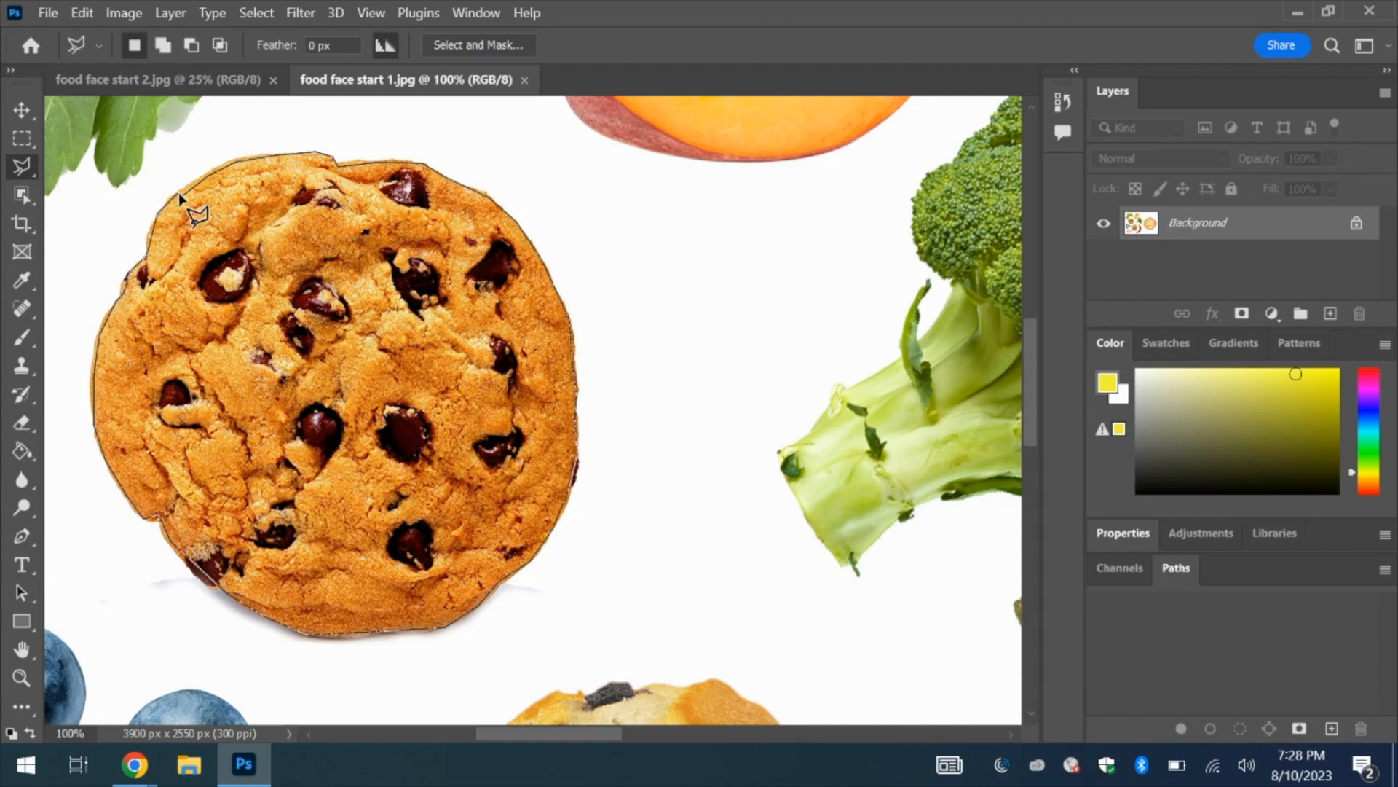
pyautogui.click(182, 205)
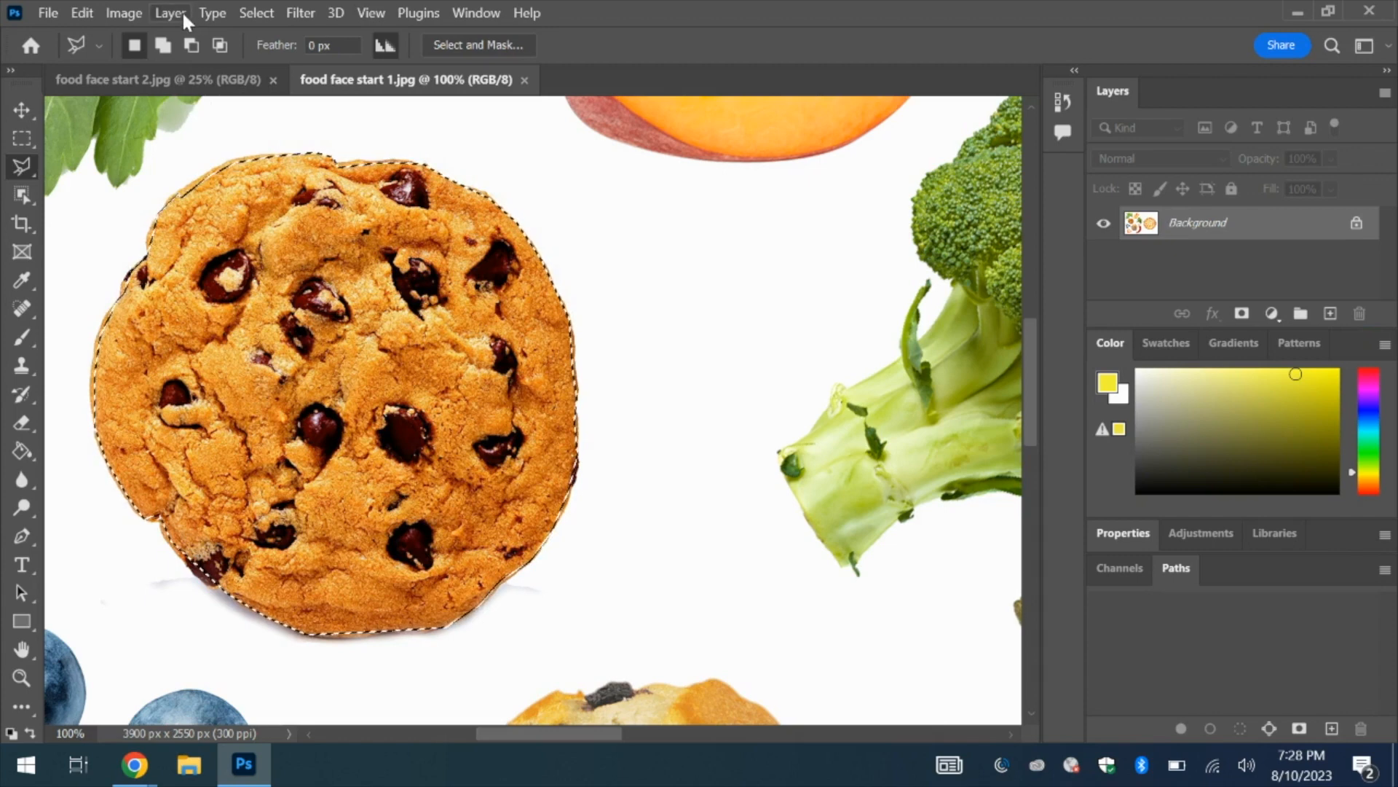
# Step: Copy the selected cookie and paste it onto its own new layer
pyautogui.click(83, 13)
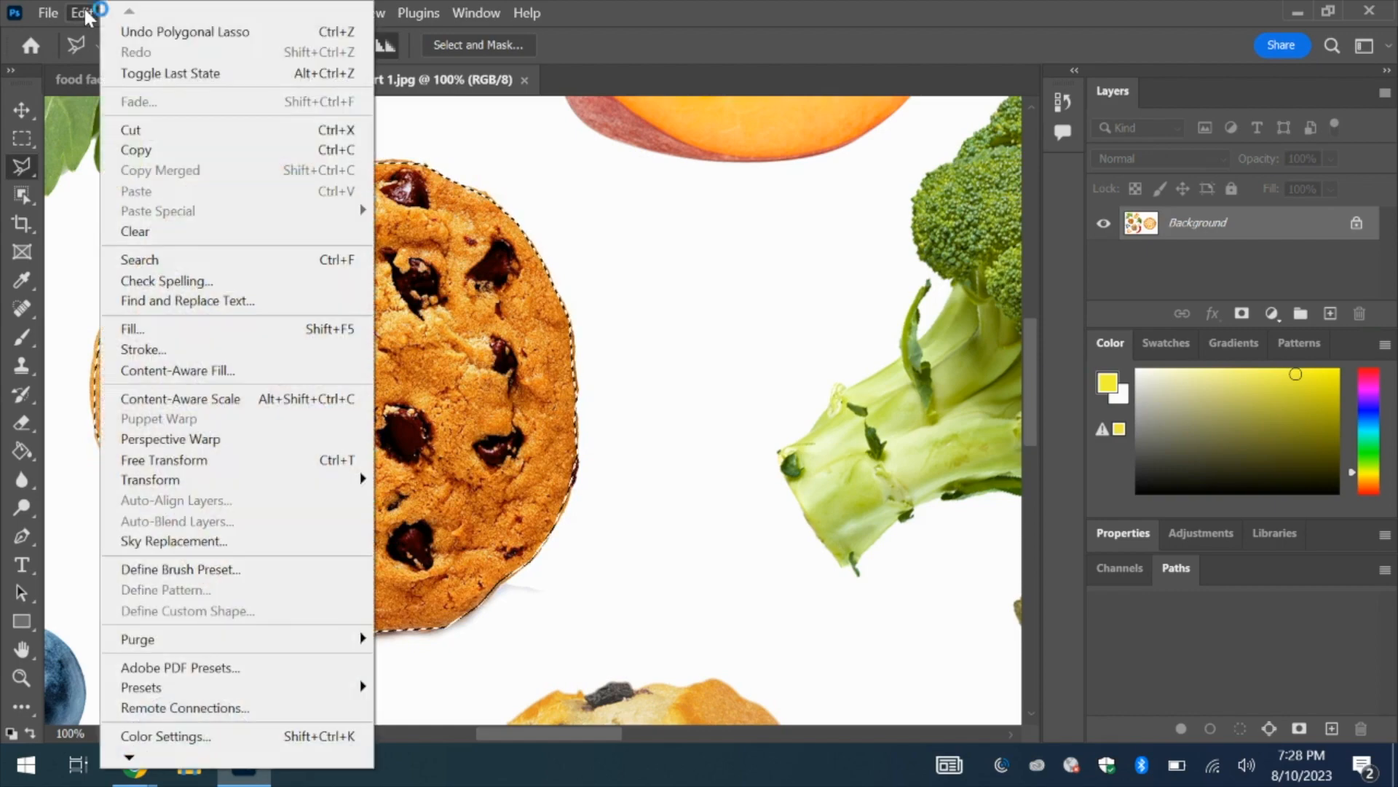
pyautogui.click(174, 151)
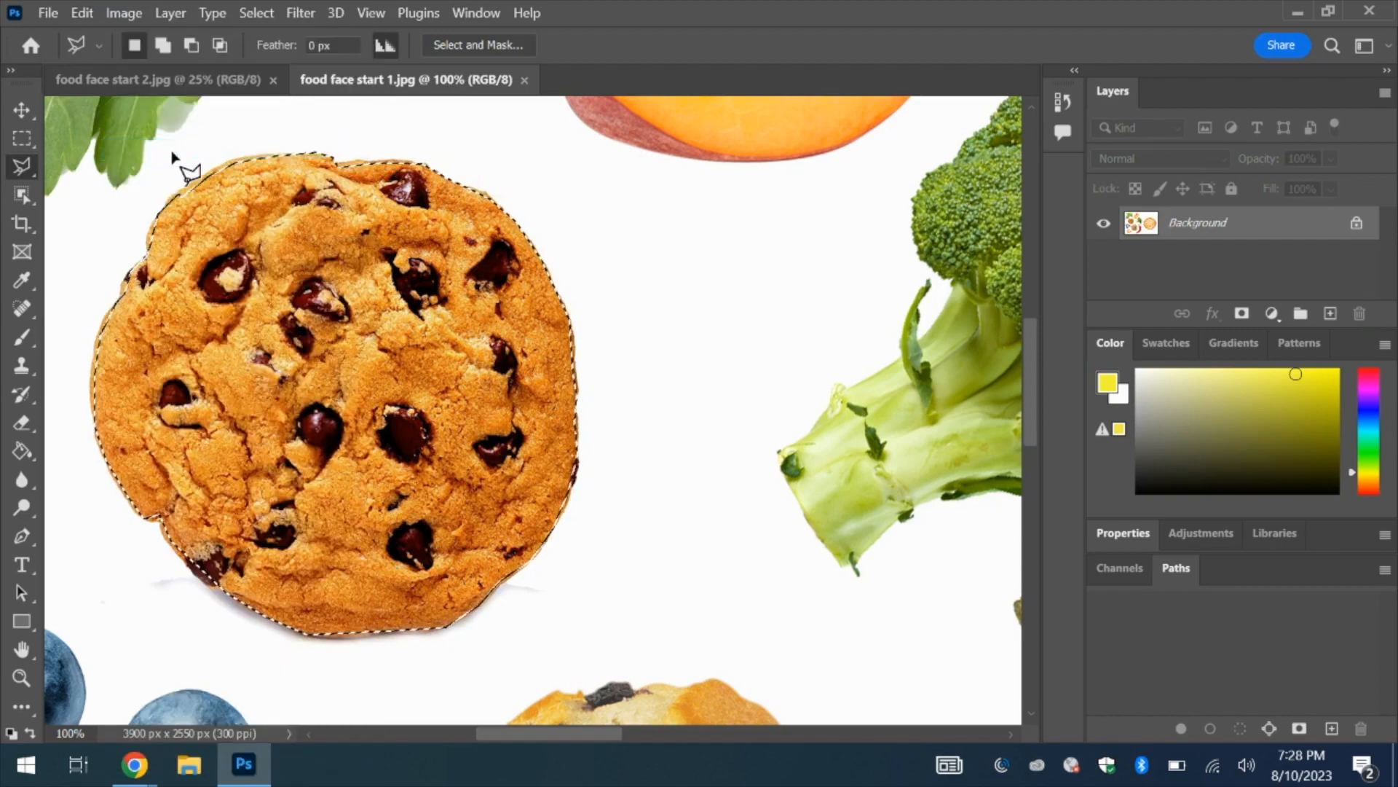
pyautogui.click(86, 15)
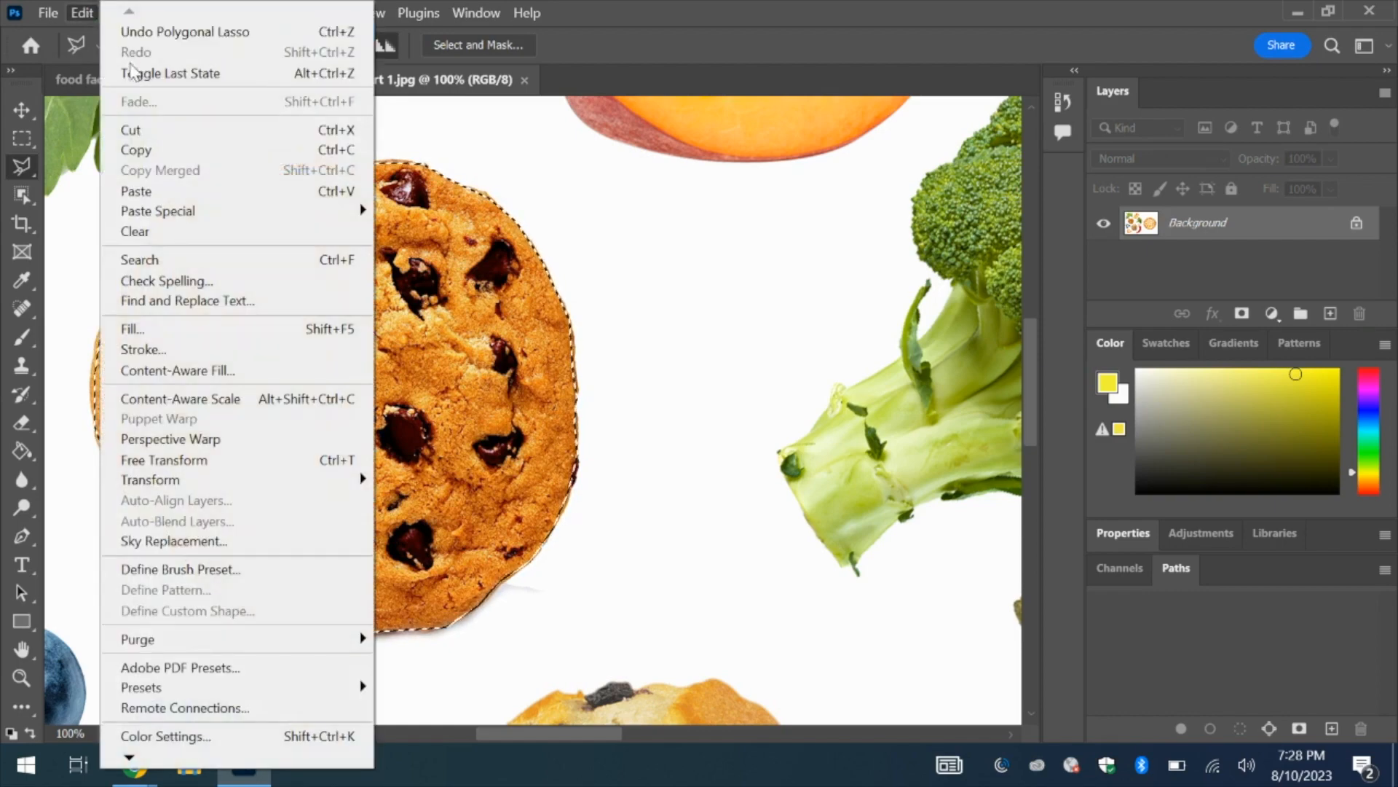
pyautogui.click(136, 192)
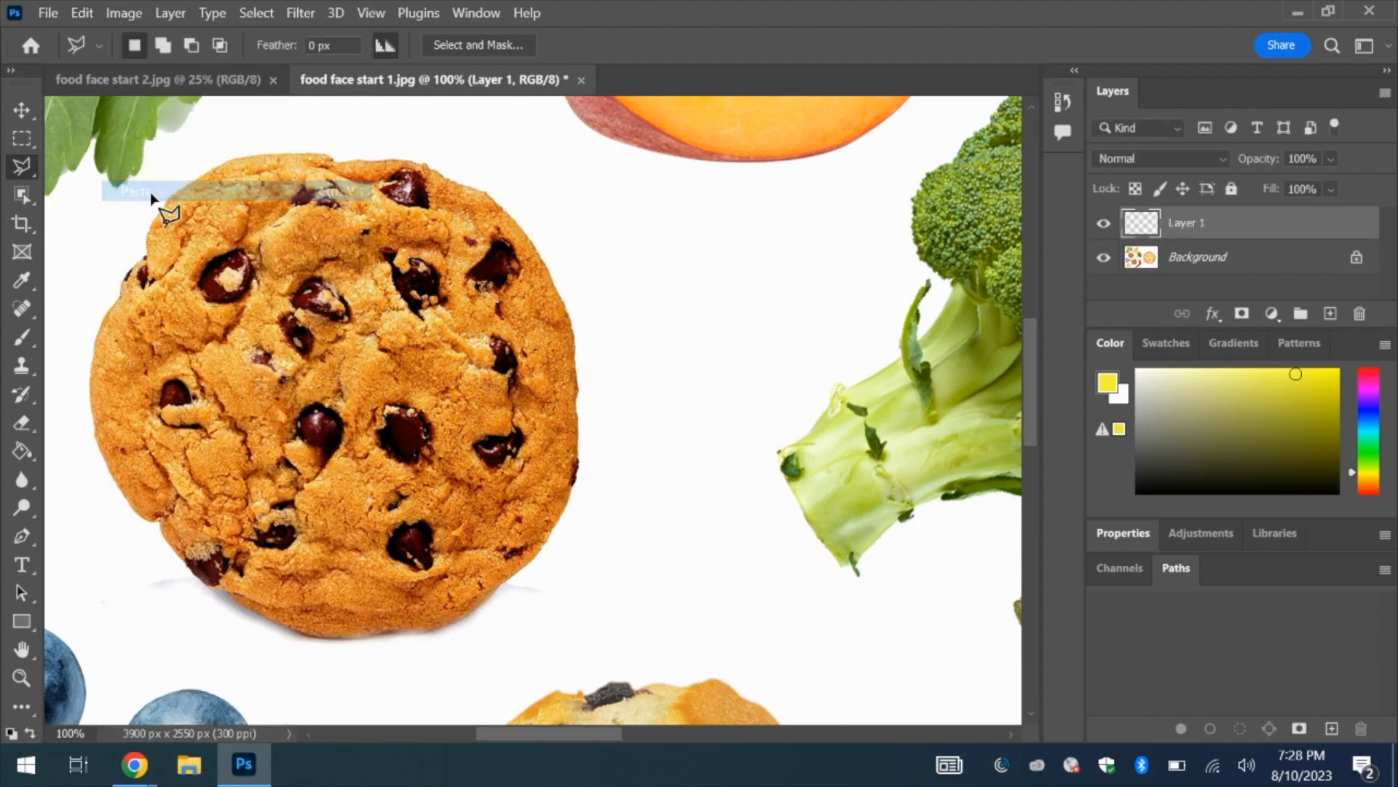
# Step: Check the pasted cookie with the whole image in view by hiding and showing the Background and Layer 1 in turn
pyautogui.click(376, 13)
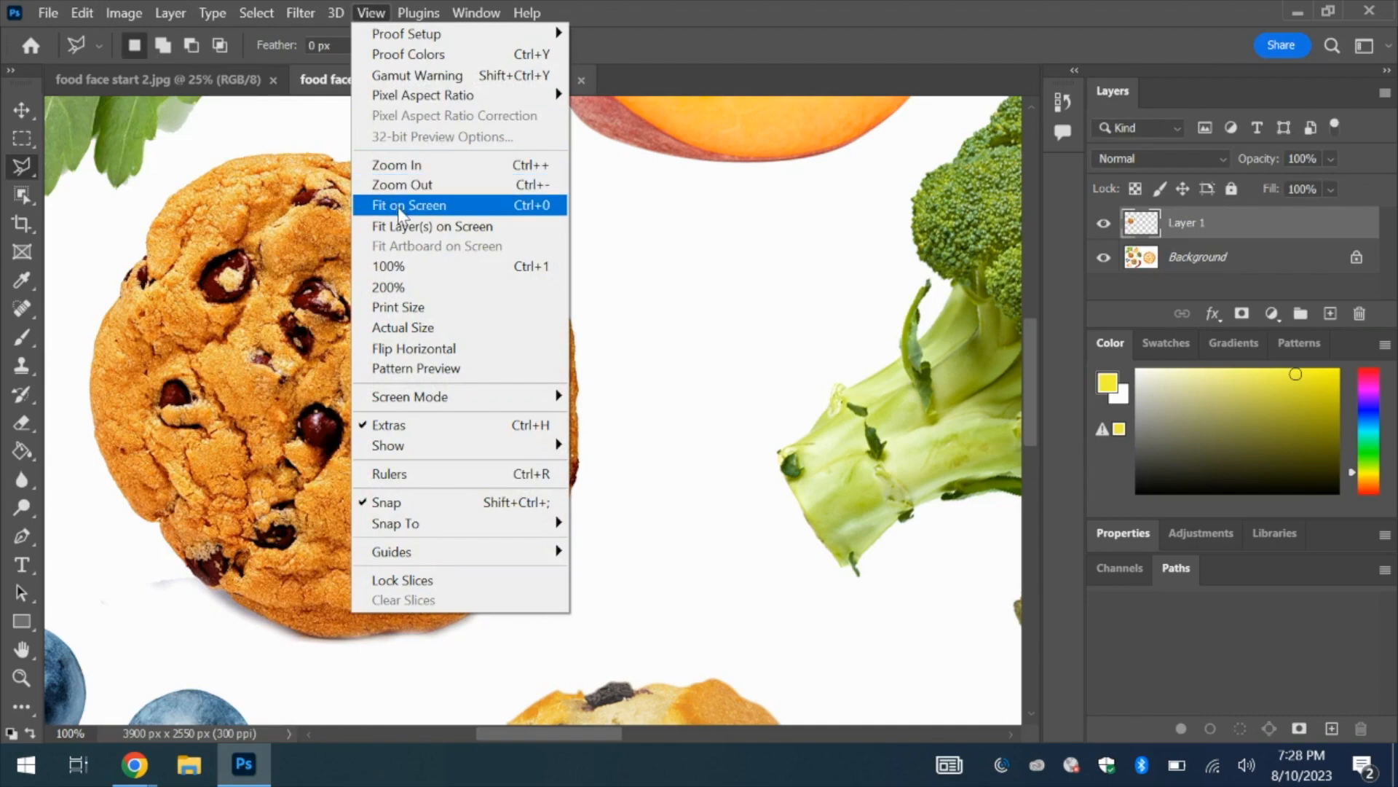
pyautogui.click(398, 205)
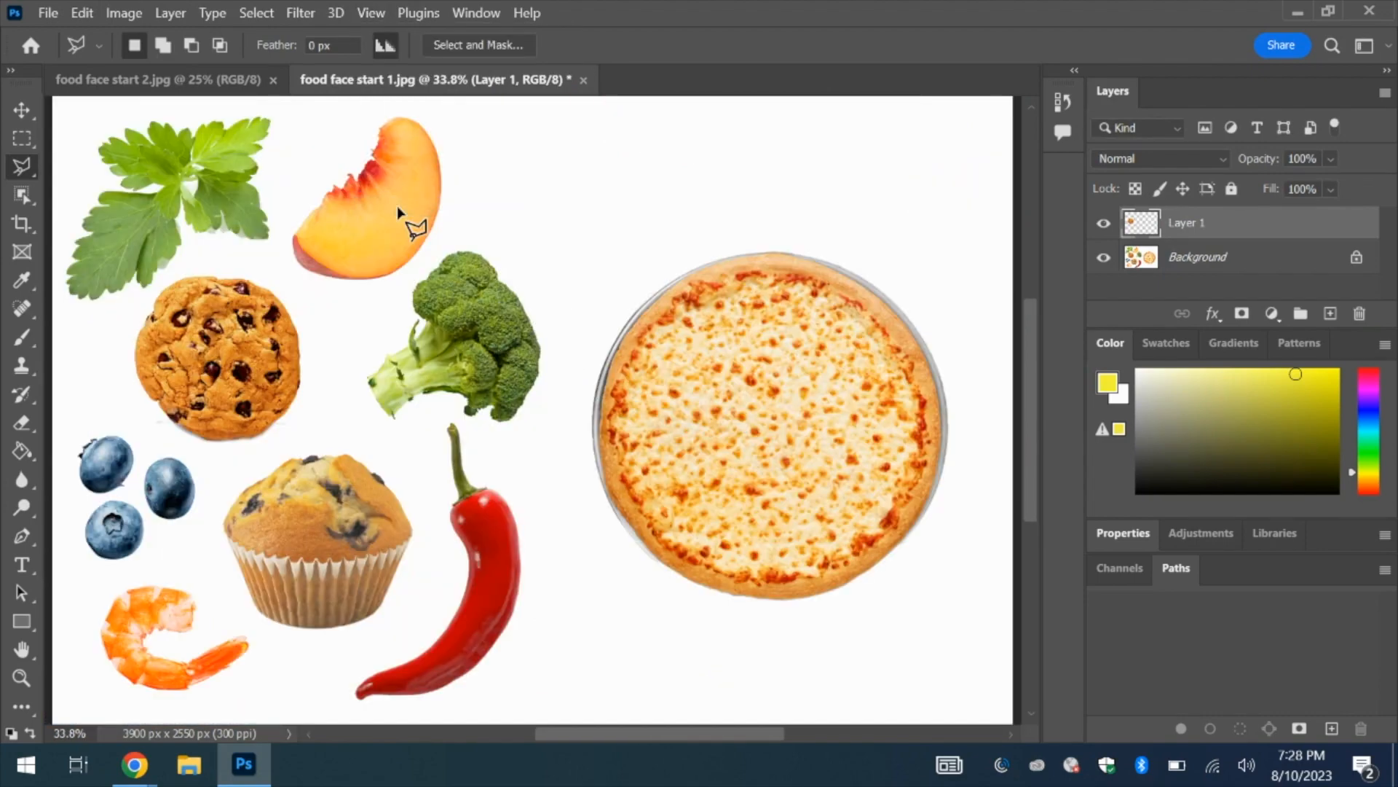
pyautogui.click(1105, 269)
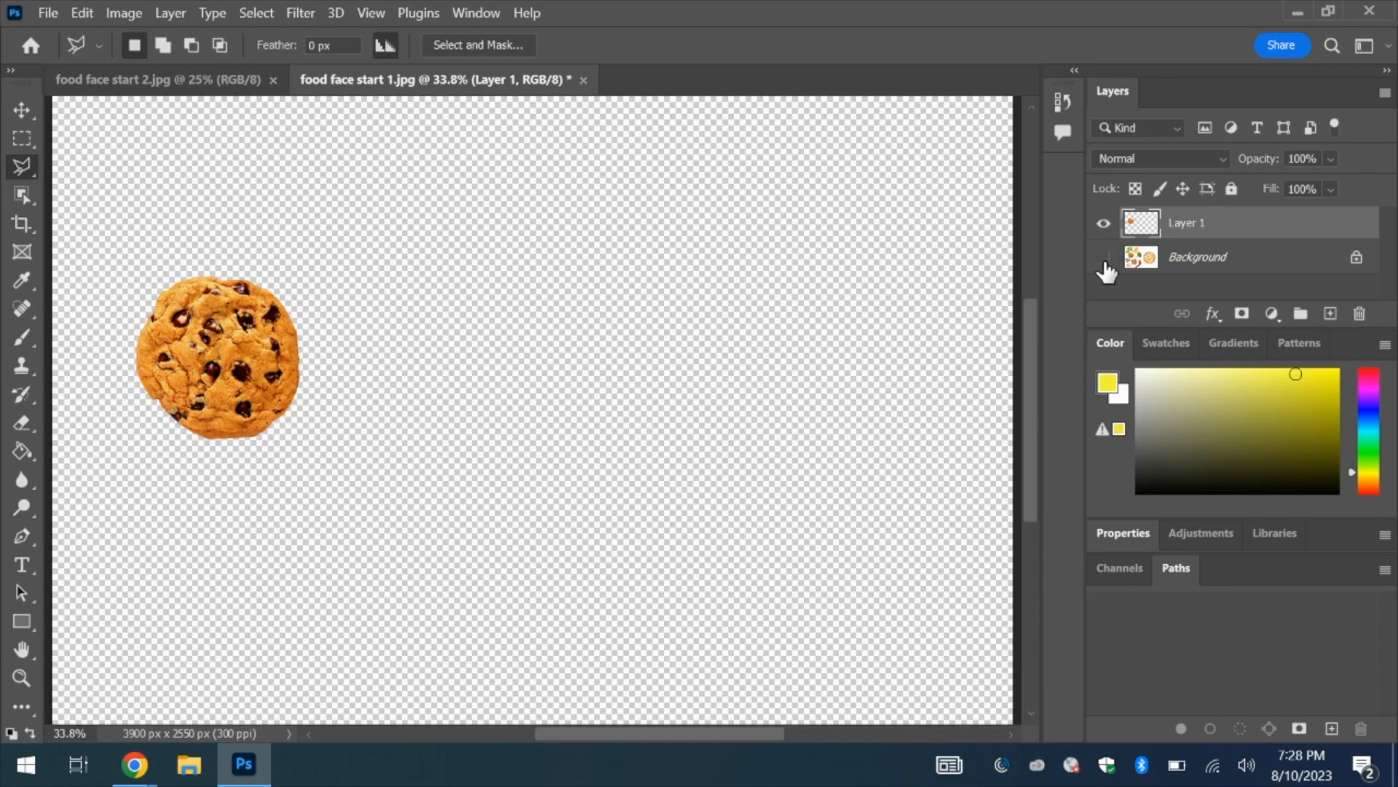
pyautogui.click(1104, 258)
pyautogui.click(1104, 224)
pyautogui.click(1105, 224)
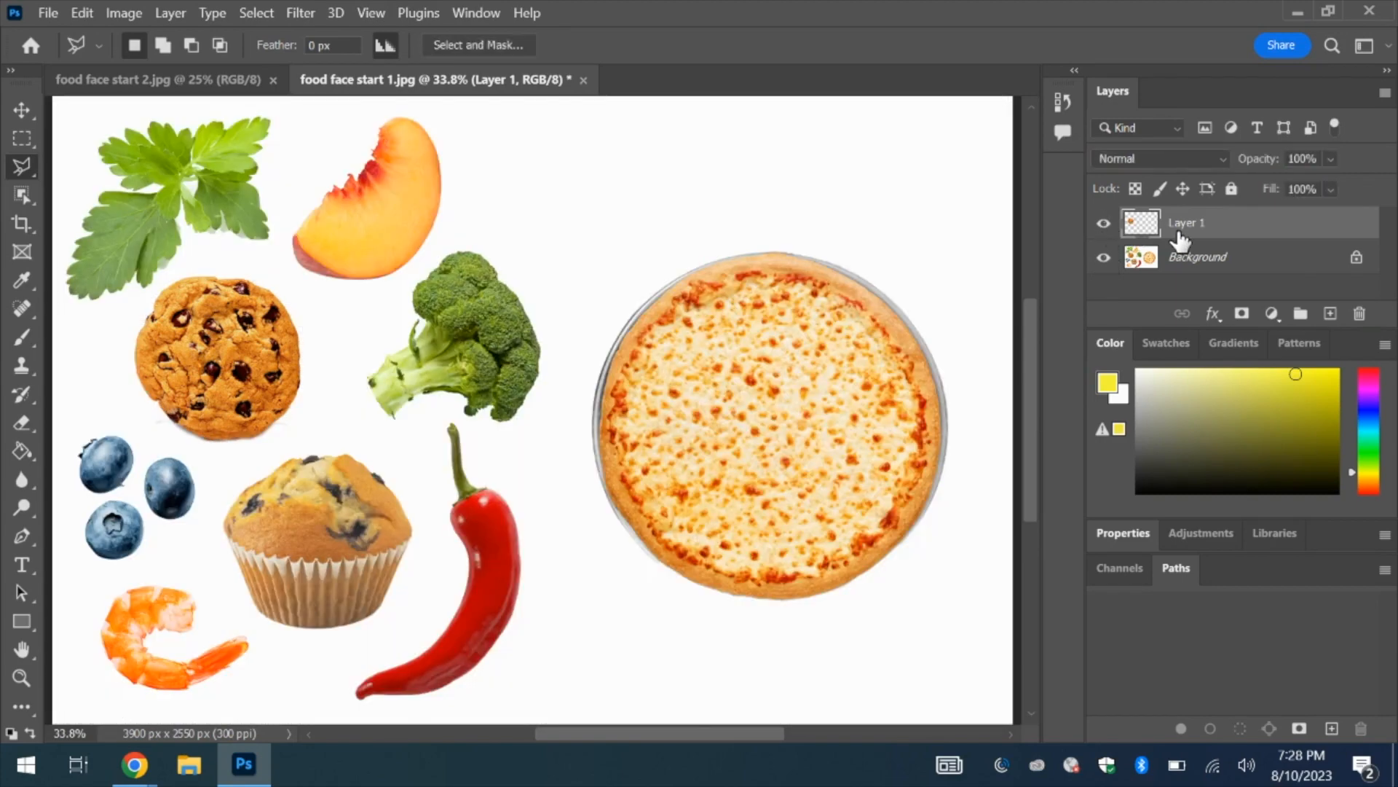
# Step: Move the copied cookie onto the upper-left edge of the pizza as an ear
pyautogui.click(22, 110)
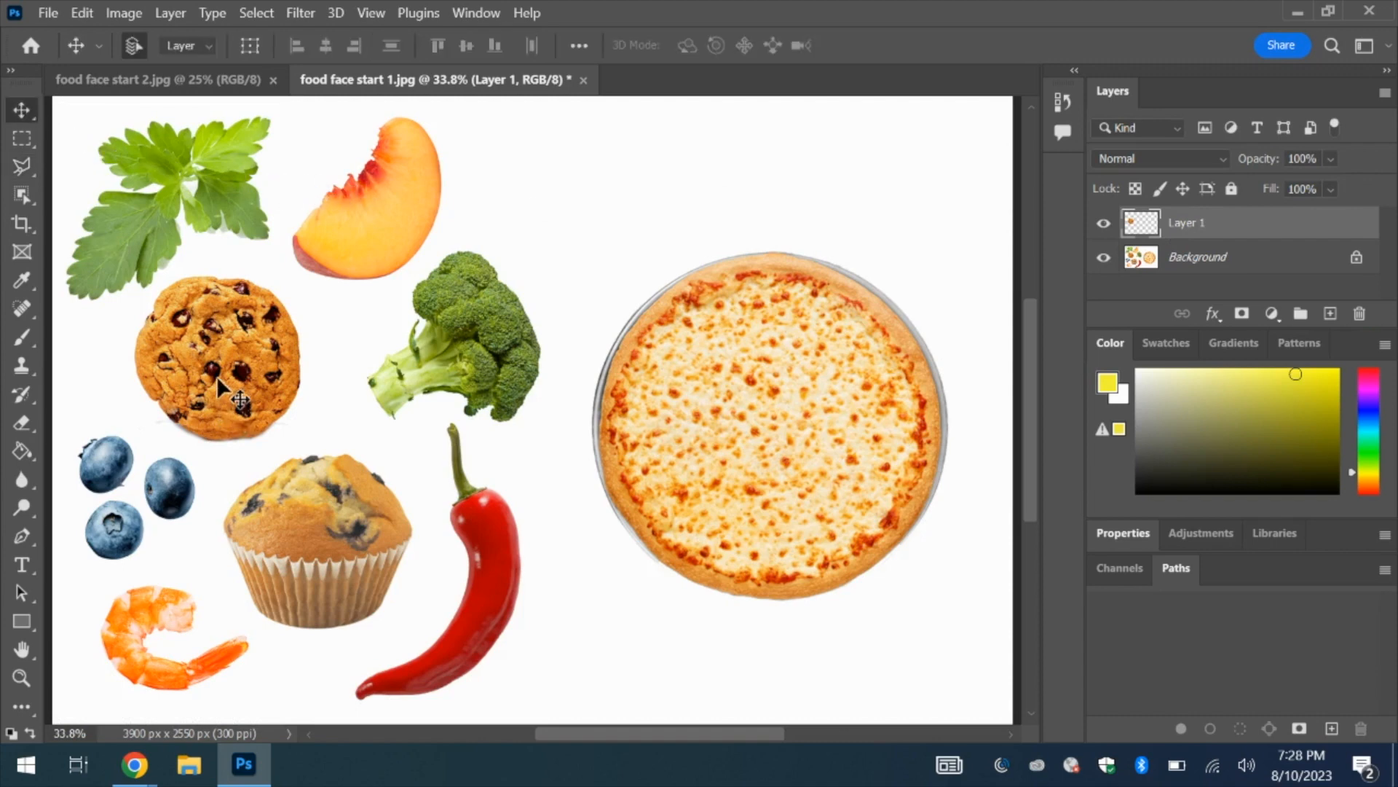
pyautogui.moveTo(216, 376); pyautogui.dragTo(572, 325)
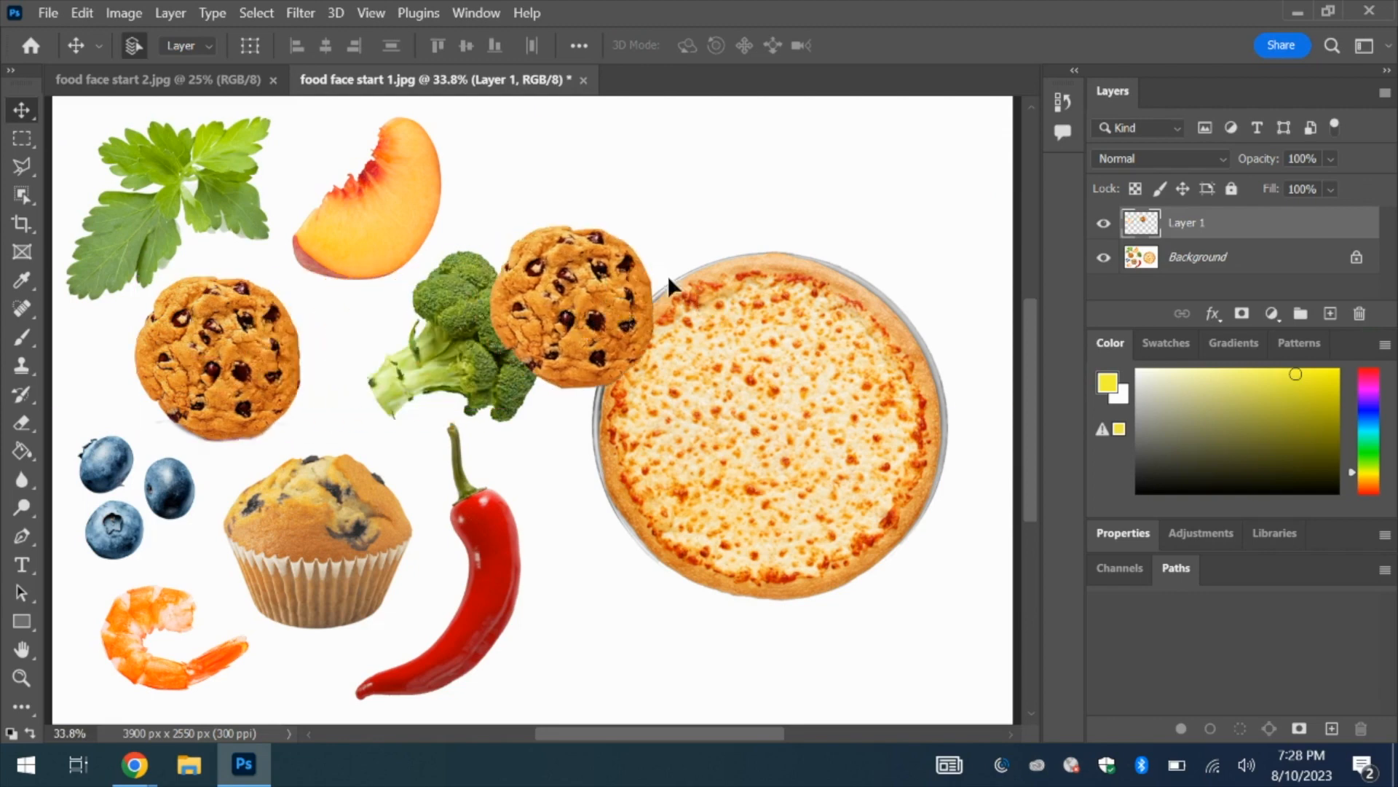
pyautogui.moveTo(667, 275); pyautogui.dragTo(772, 242)
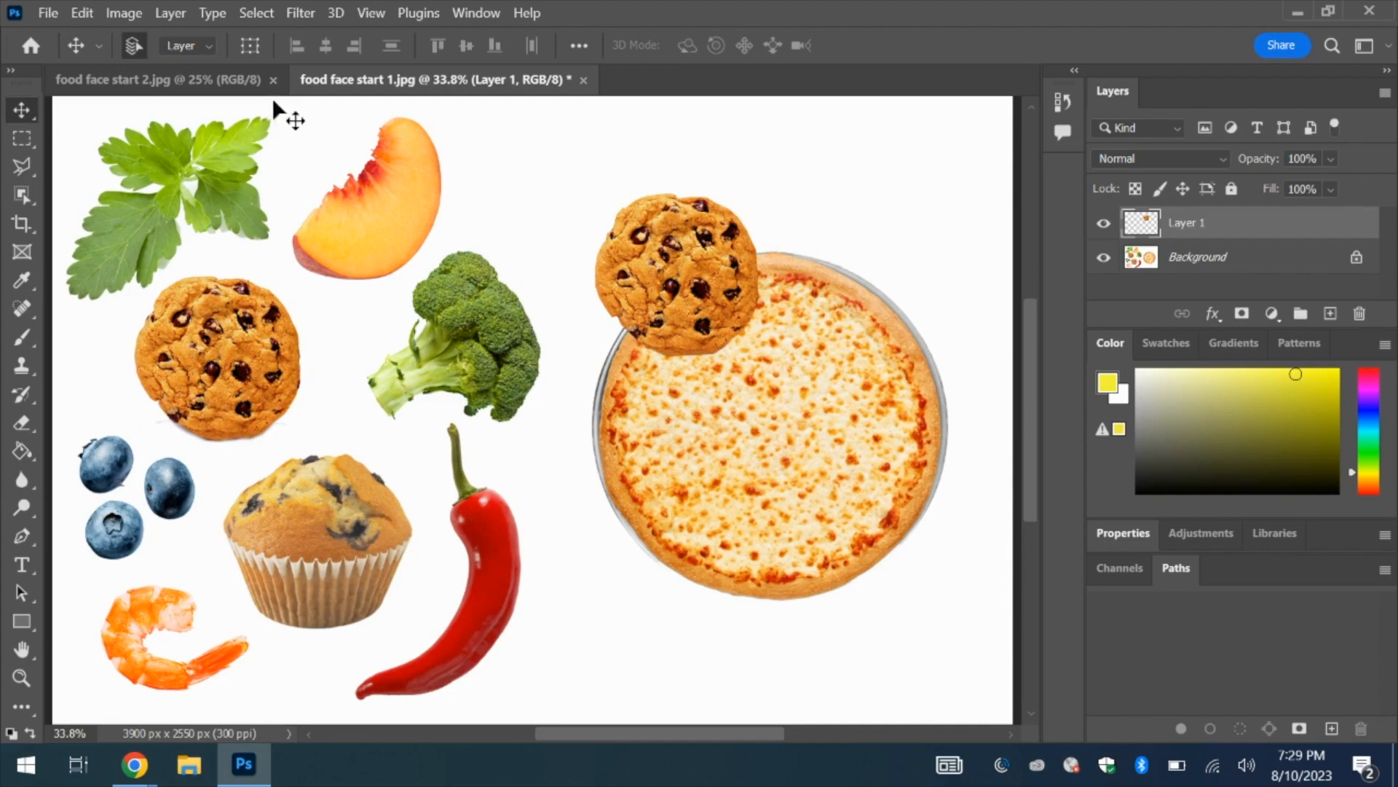
# Step: Free-transform the copied cookie, scaling it to 102% and rotating it about 25 degrees clockwise
pyautogui.click(83, 14)
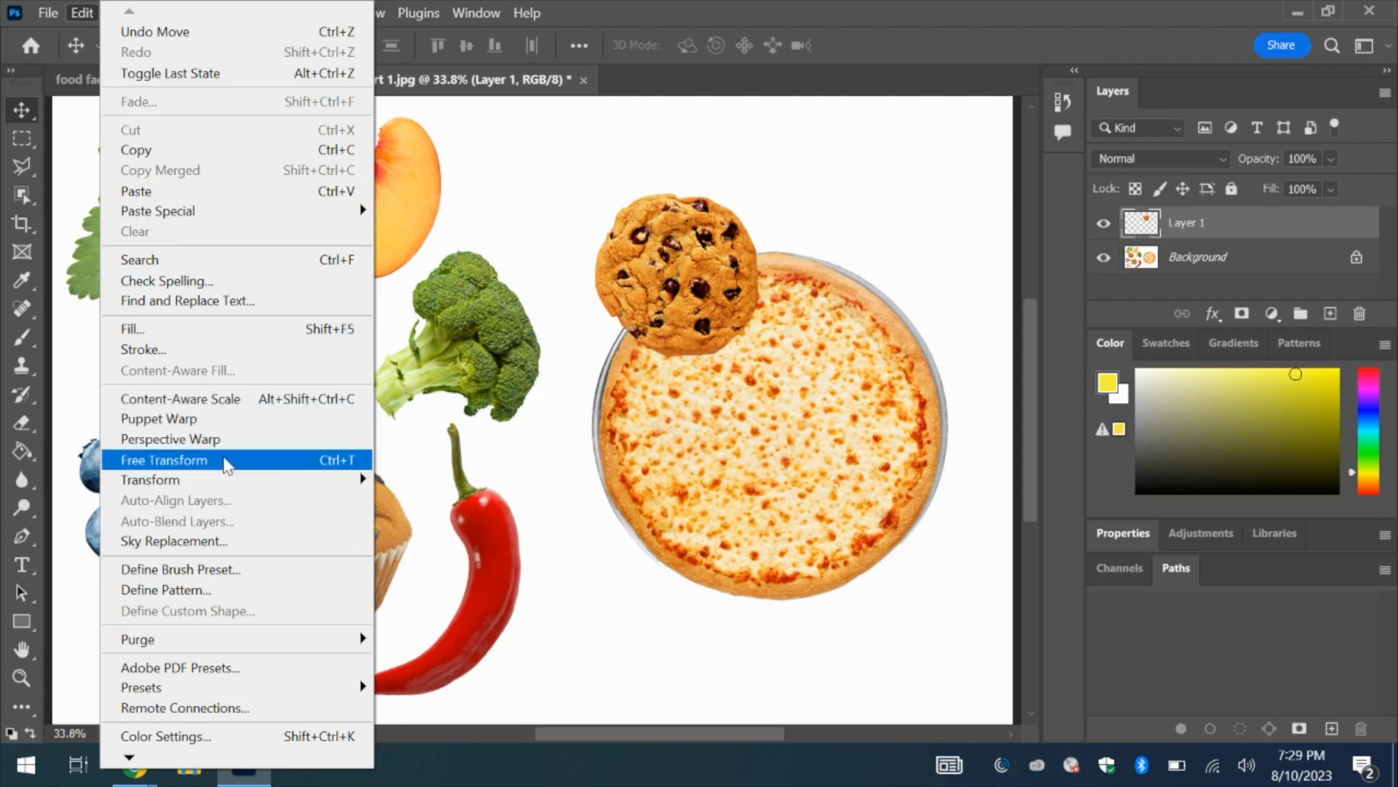
pyautogui.click(225, 467)
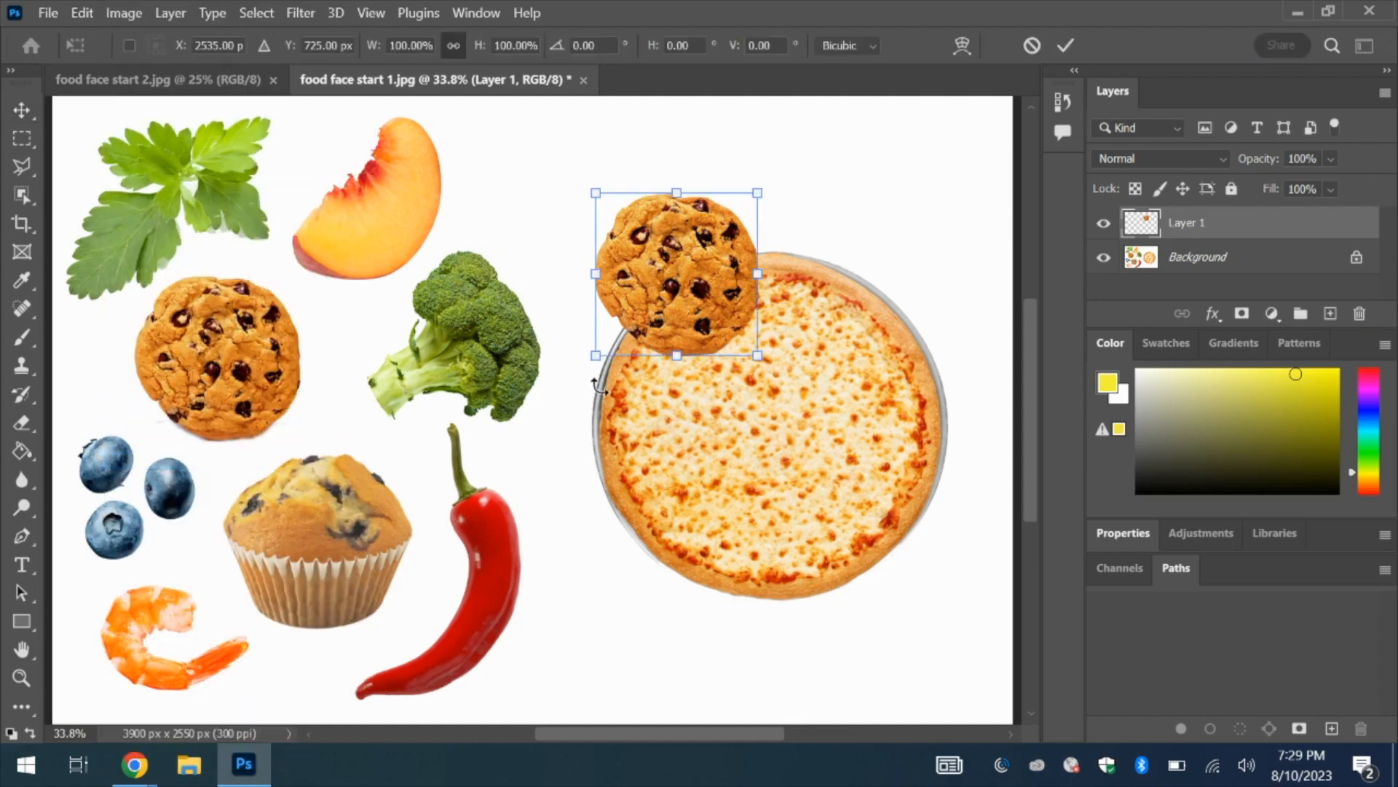
pyautogui.moveTo(596, 357)
pyautogui.mouseDown()
pyautogui.moveTo(692, 251)
pyautogui.moveTo(399, 501)
pyautogui.moveTo(563, 353)
pyautogui.moveTo(591, 356)
pyautogui.mouseUp()
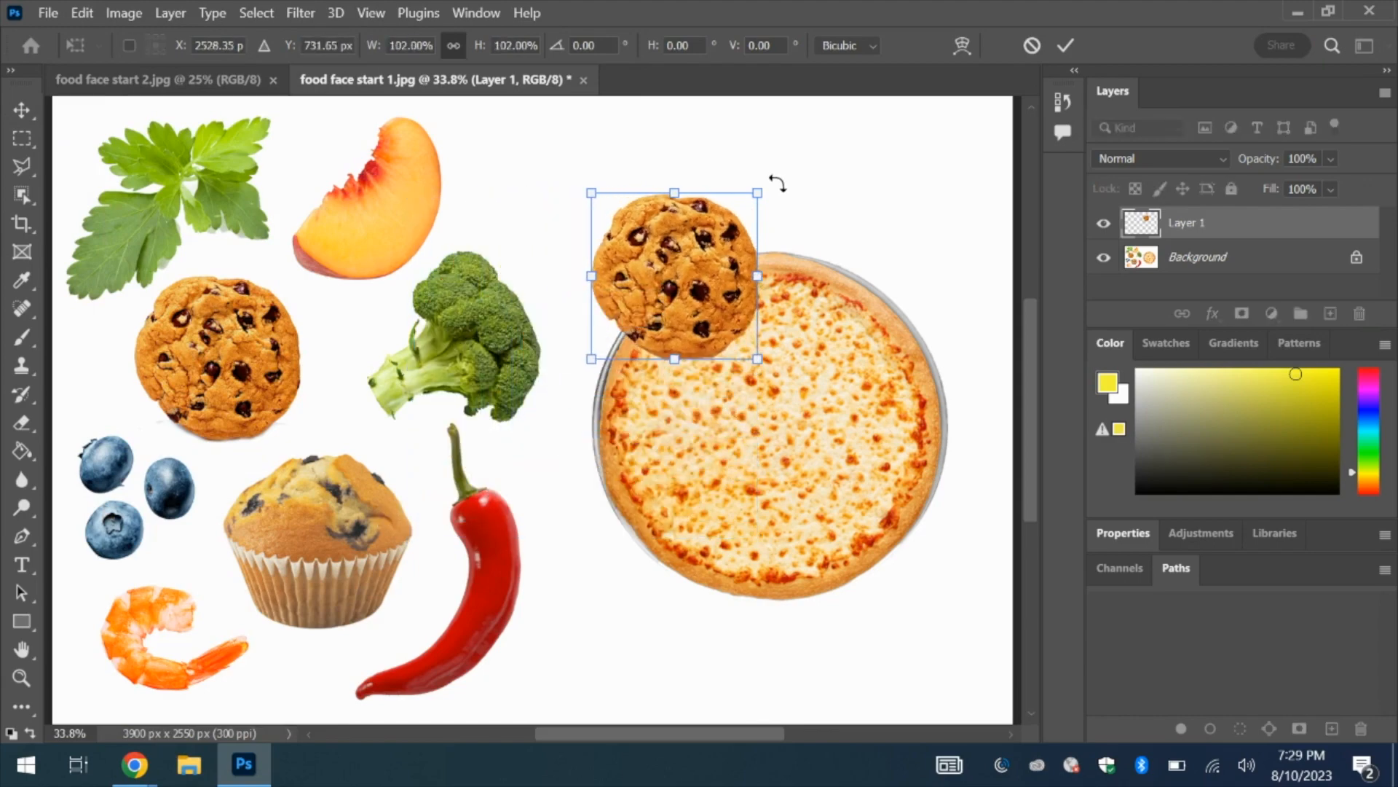
pyautogui.moveTo(802, 176); pyautogui.dragTo(834, 236)
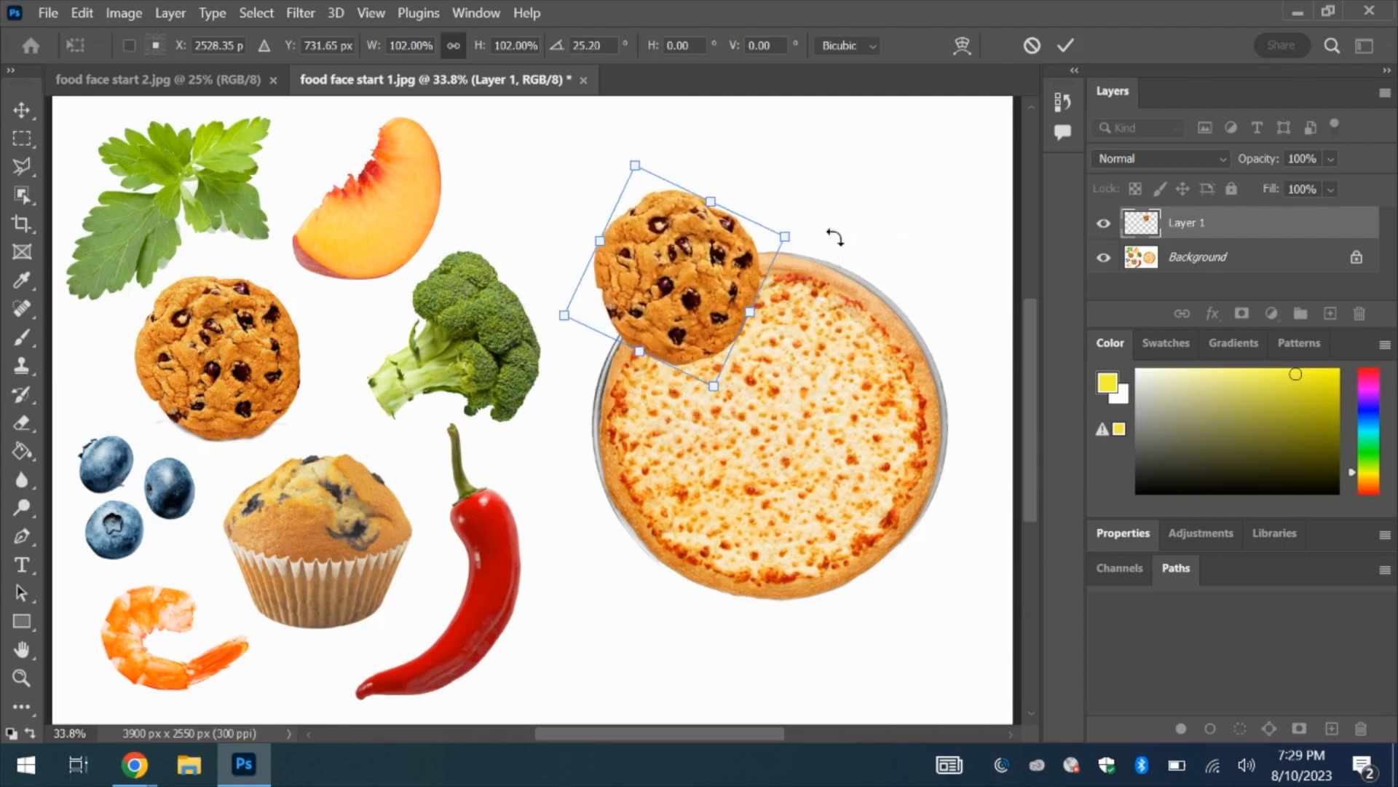
pyautogui.press('Return')
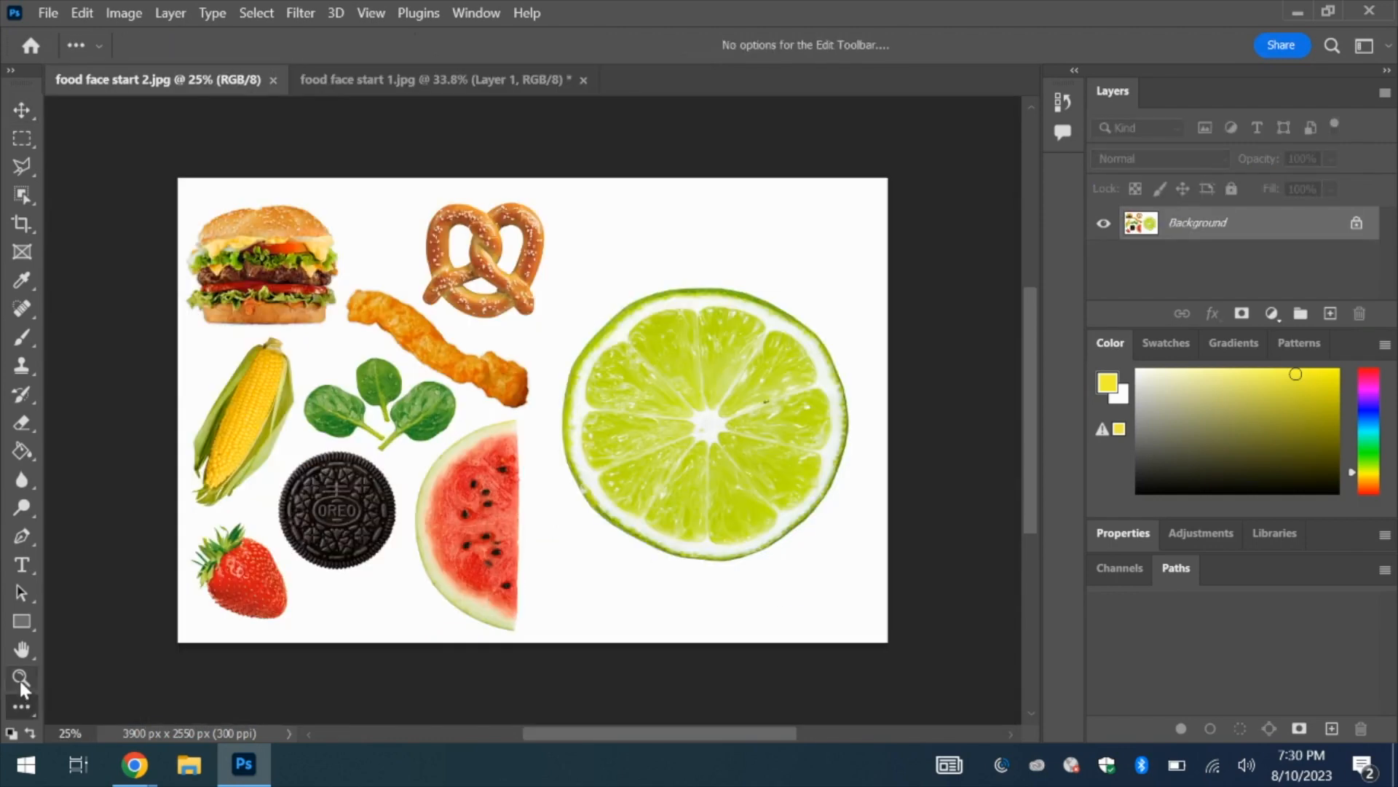
# Step: In food face start 2.jpg, select the left spinach leaf with its stem by tracing it with the Polygonal Lasso
pyautogui.click(20, 681)
pyautogui.moveTo(361, 349); pyautogui.dragTo(437, 381)
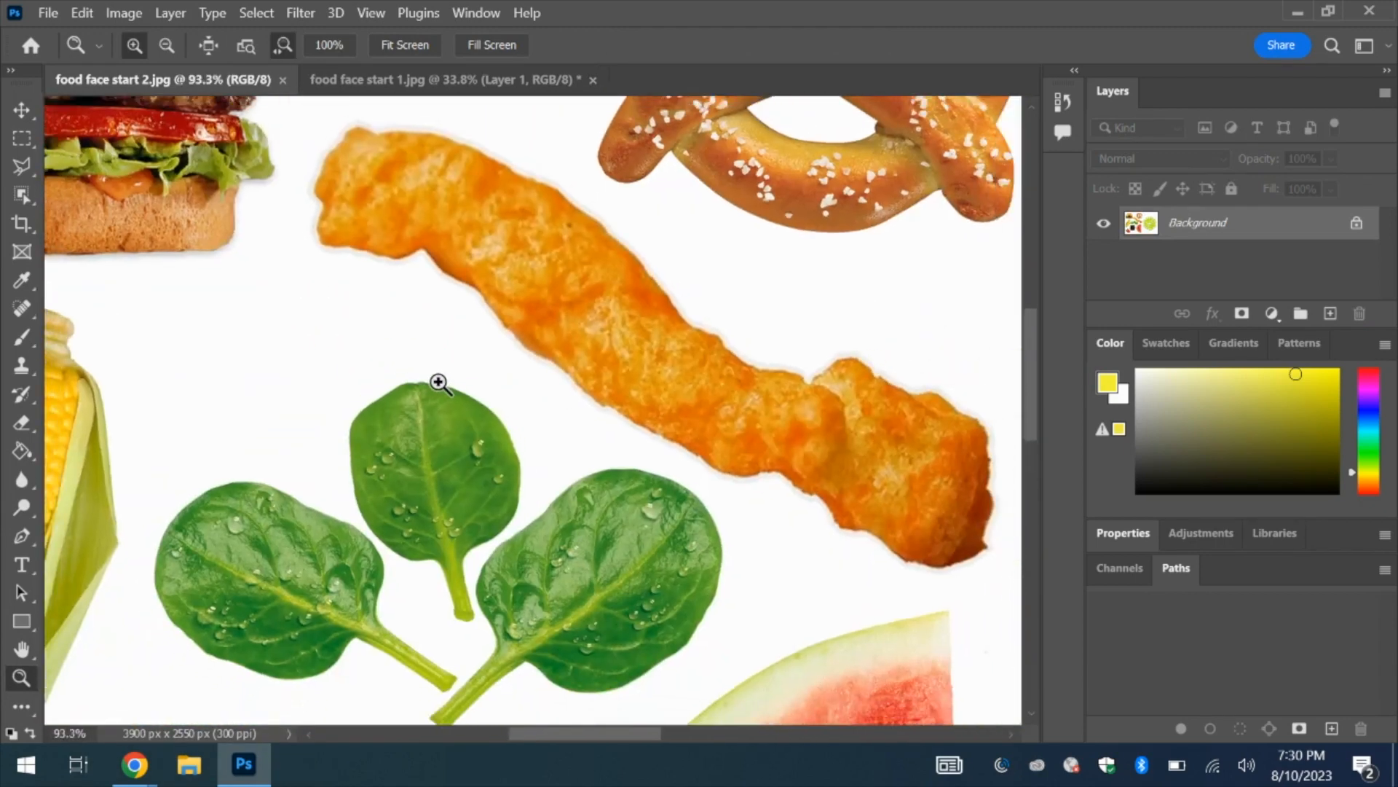
pyautogui.click(321, 348)
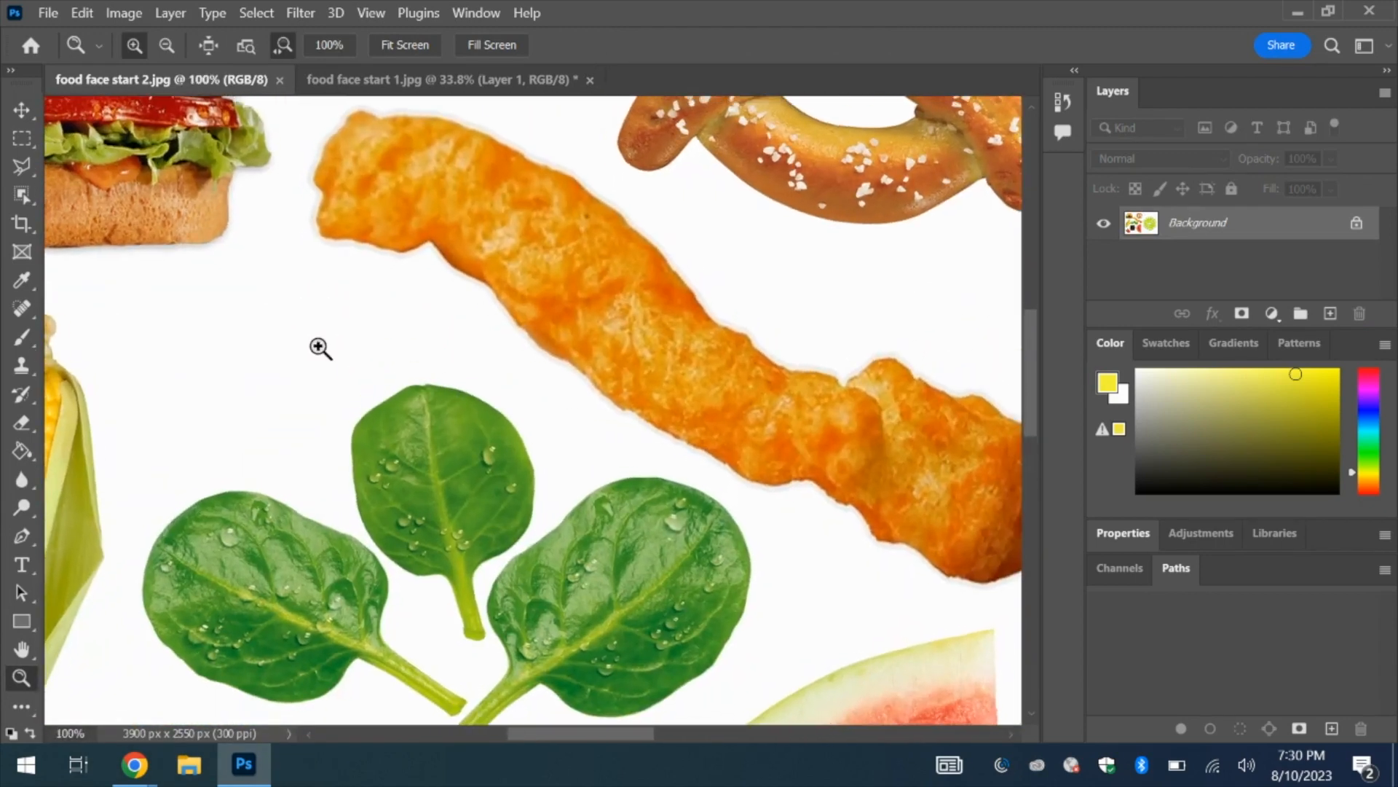
pyautogui.click(21, 649)
pyautogui.moveTo(343, 501); pyautogui.dragTo(376, 421)
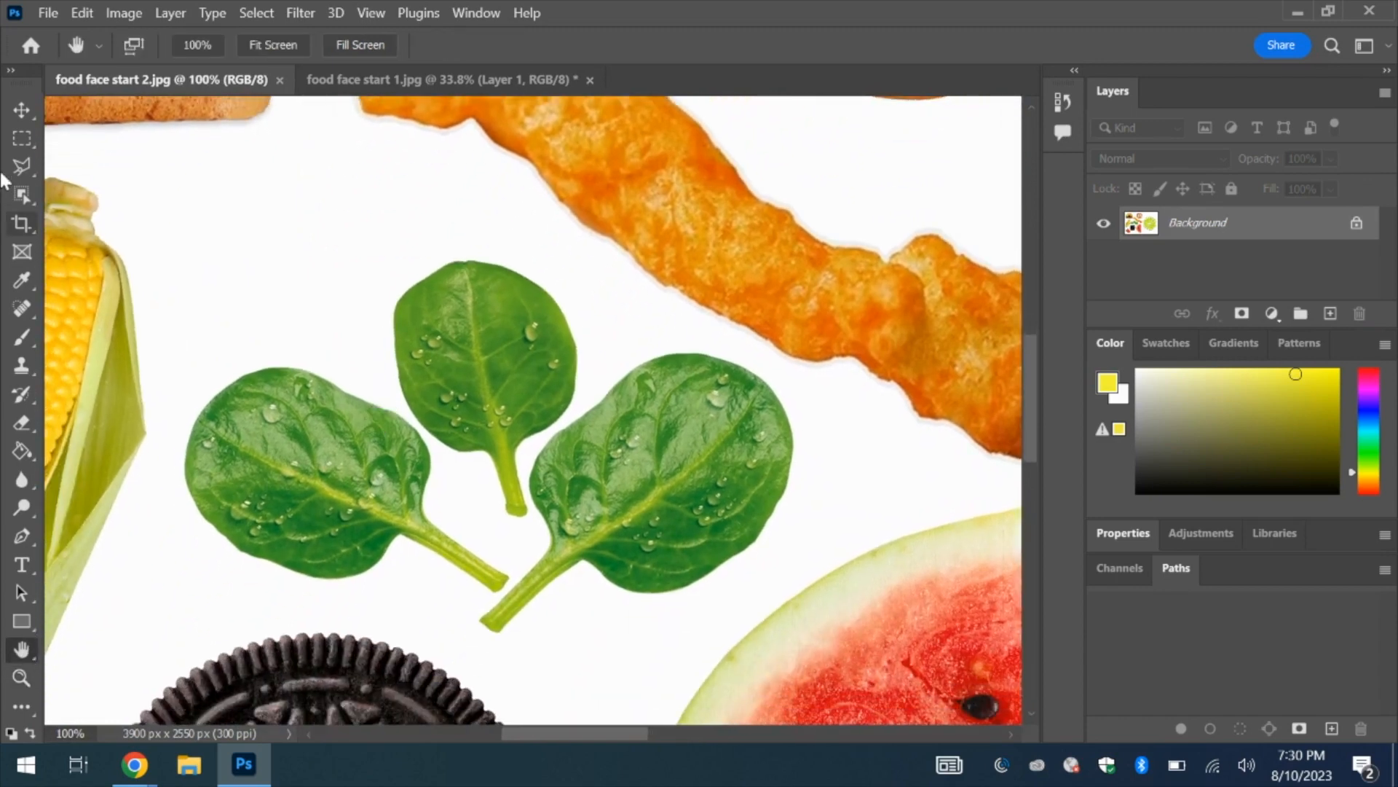
pyautogui.click(23, 160)
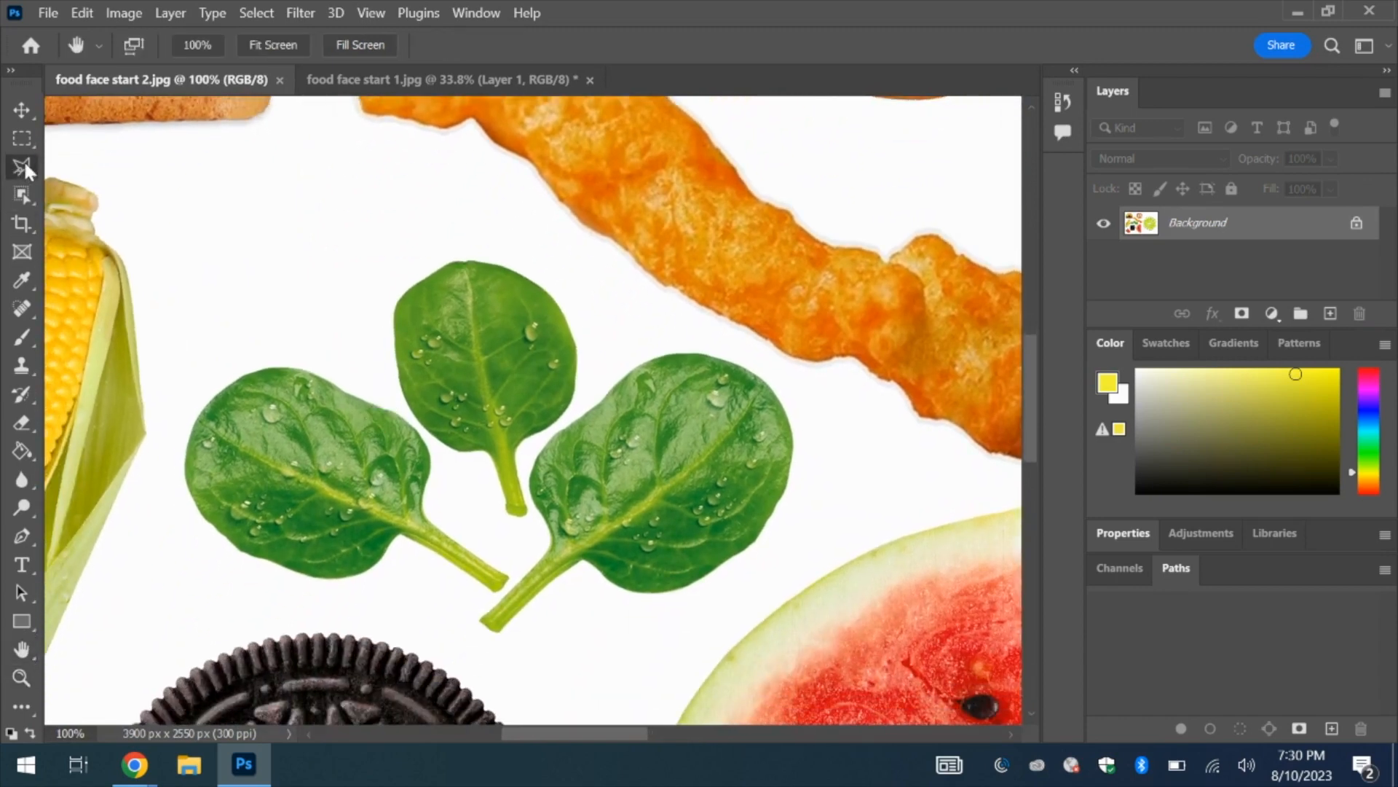
pyautogui.click(225, 388)
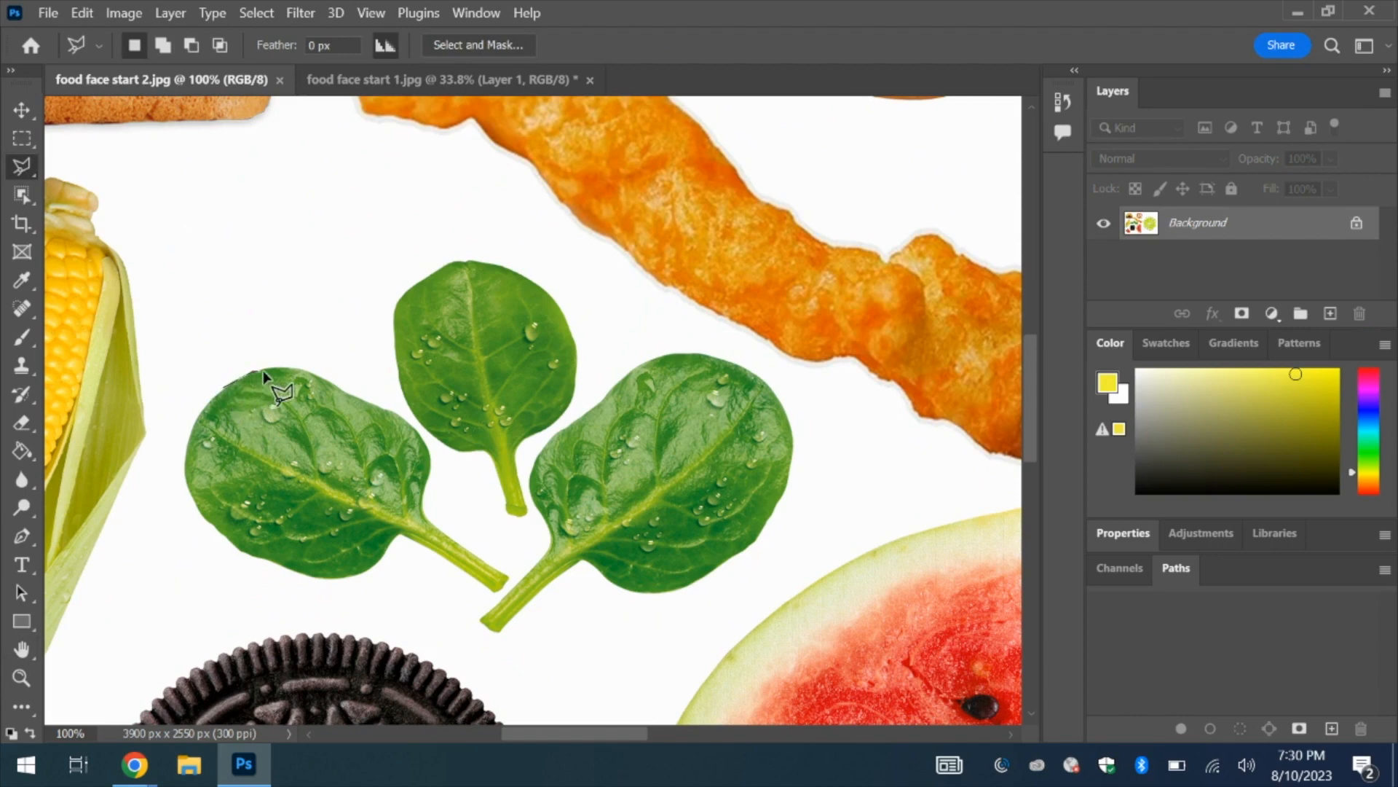
pyautogui.click(297, 371)
pyautogui.click(331, 384)
pyautogui.click(412, 425)
pyautogui.click(429, 456)
pyautogui.click(422, 503)
pyautogui.click(425, 520)
pyautogui.click(508, 578)
pyautogui.click(496, 593)
pyautogui.click(400, 534)
pyautogui.click(332, 579)
pyautogui.click(240, 551)
pyautogui.click(187, 477)
pyautogui.click(225, 387)
# Step: Copy the selected spinach leaf and paste it as a new layer into food face start 1.jpg
pyautogui.click(74, 10)
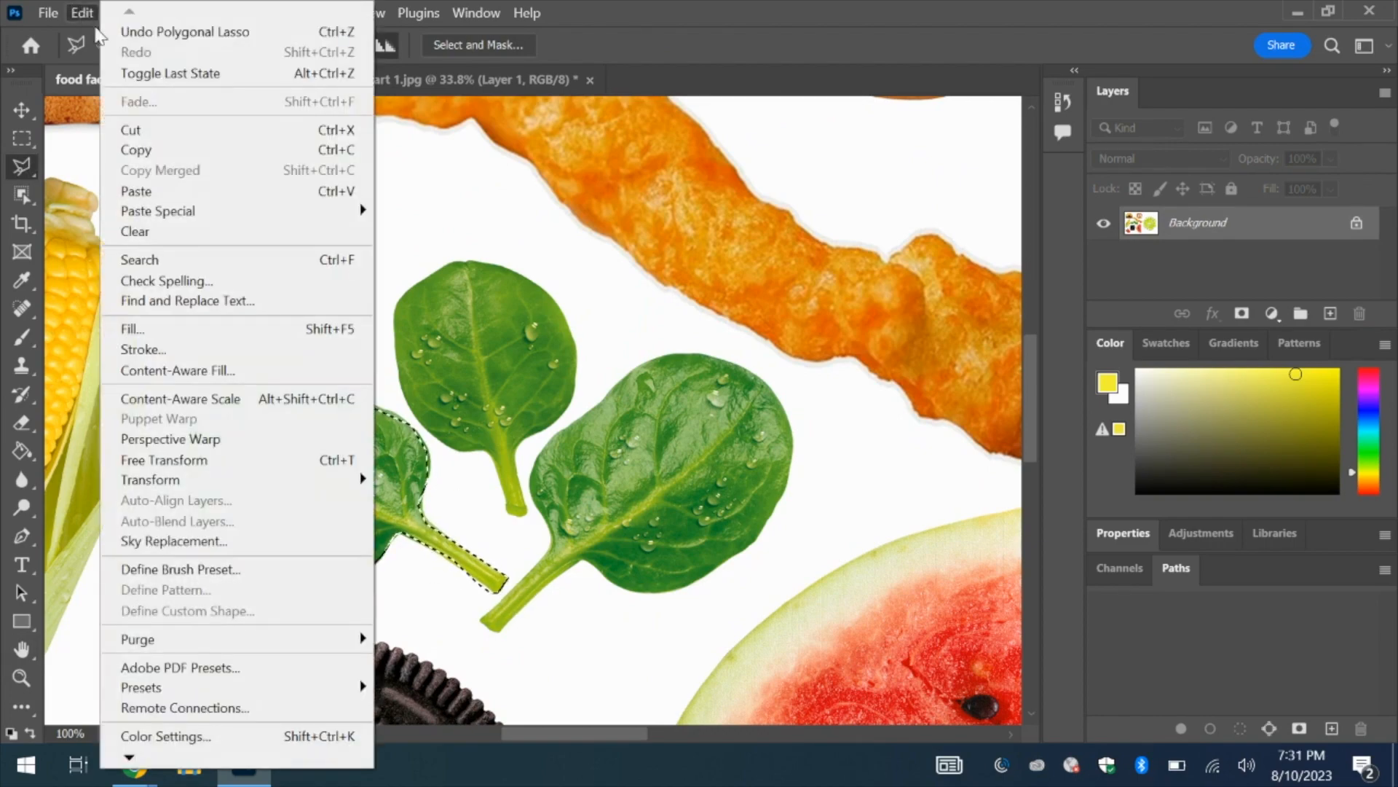
pyautogui.click(184, 150)
pyautogui.scroll(5, 182, 157)
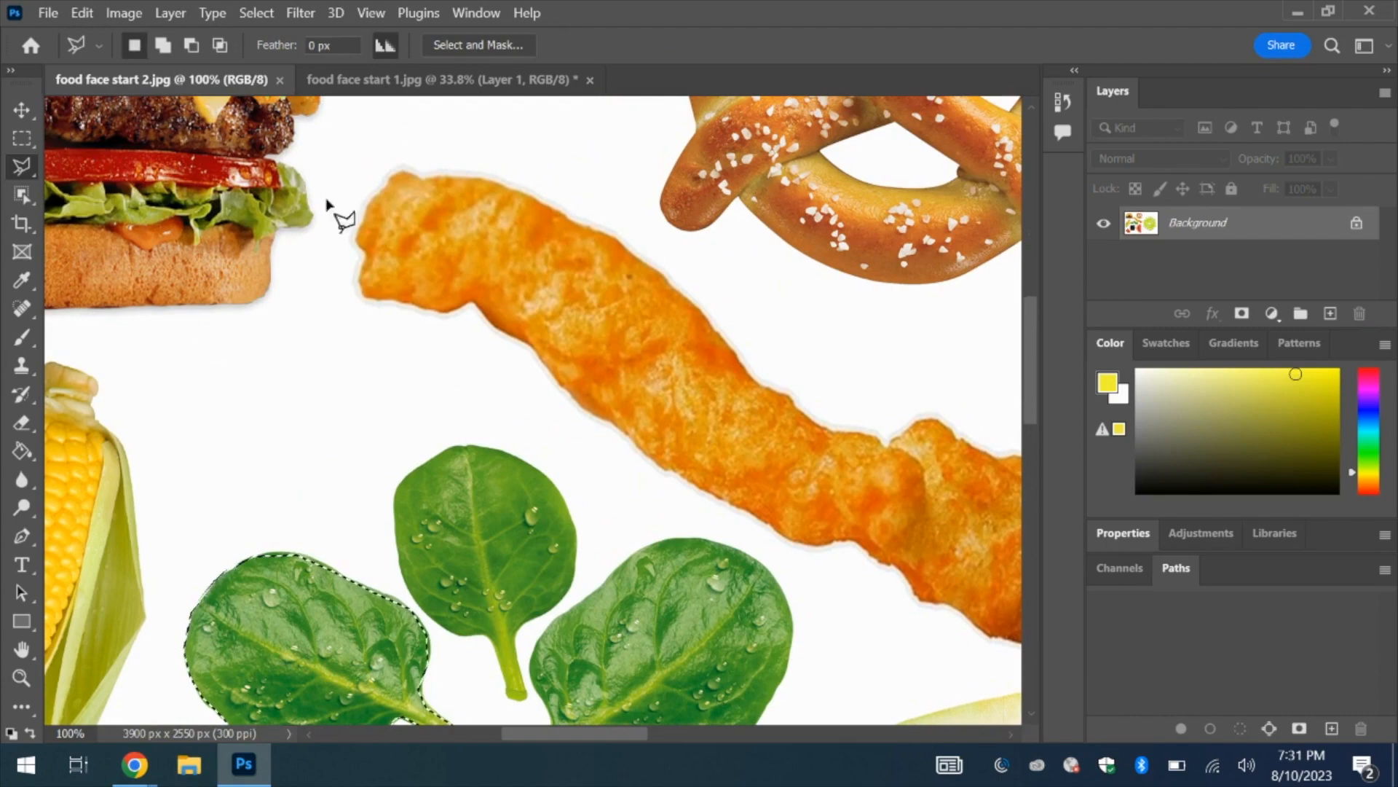
pyautogui.click(430, 82)
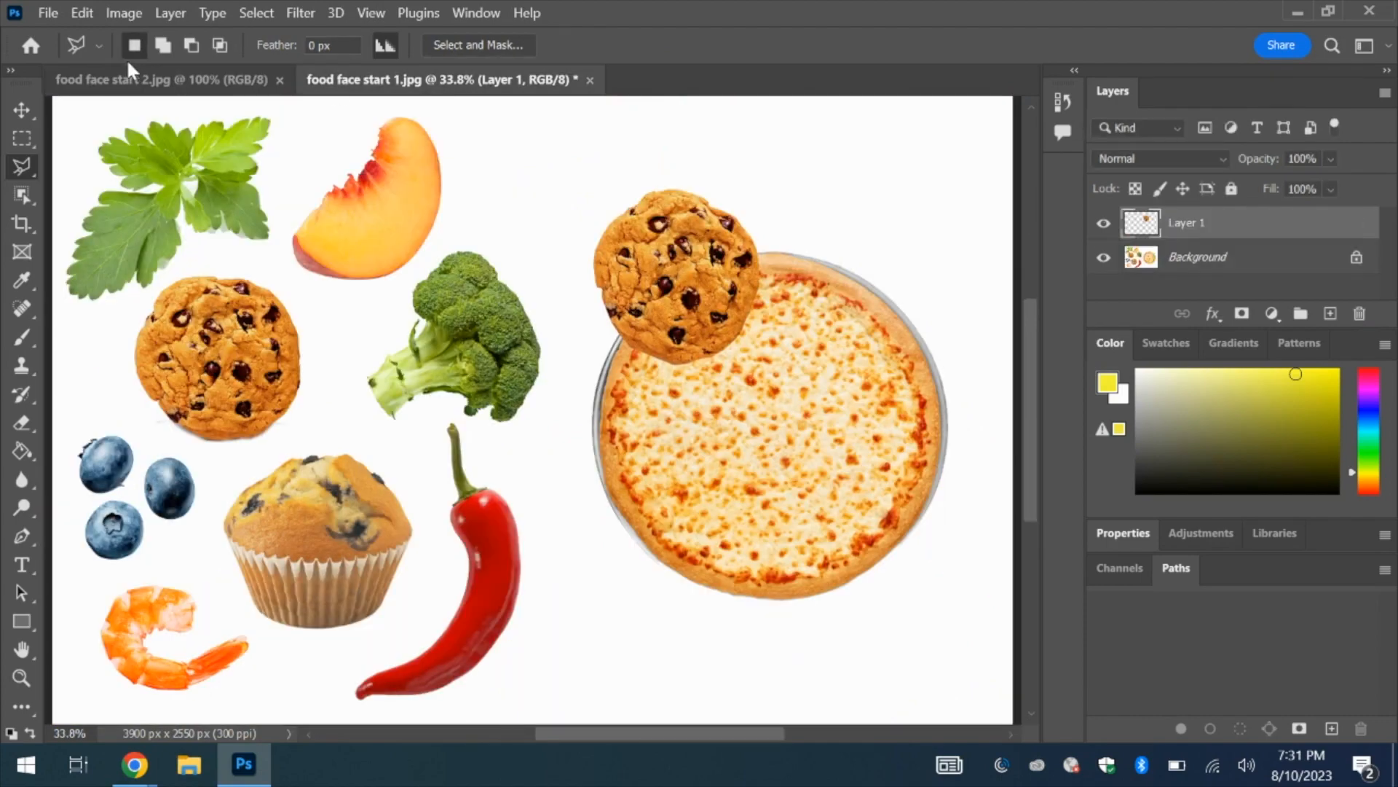
pyautogui.click(86, 11)
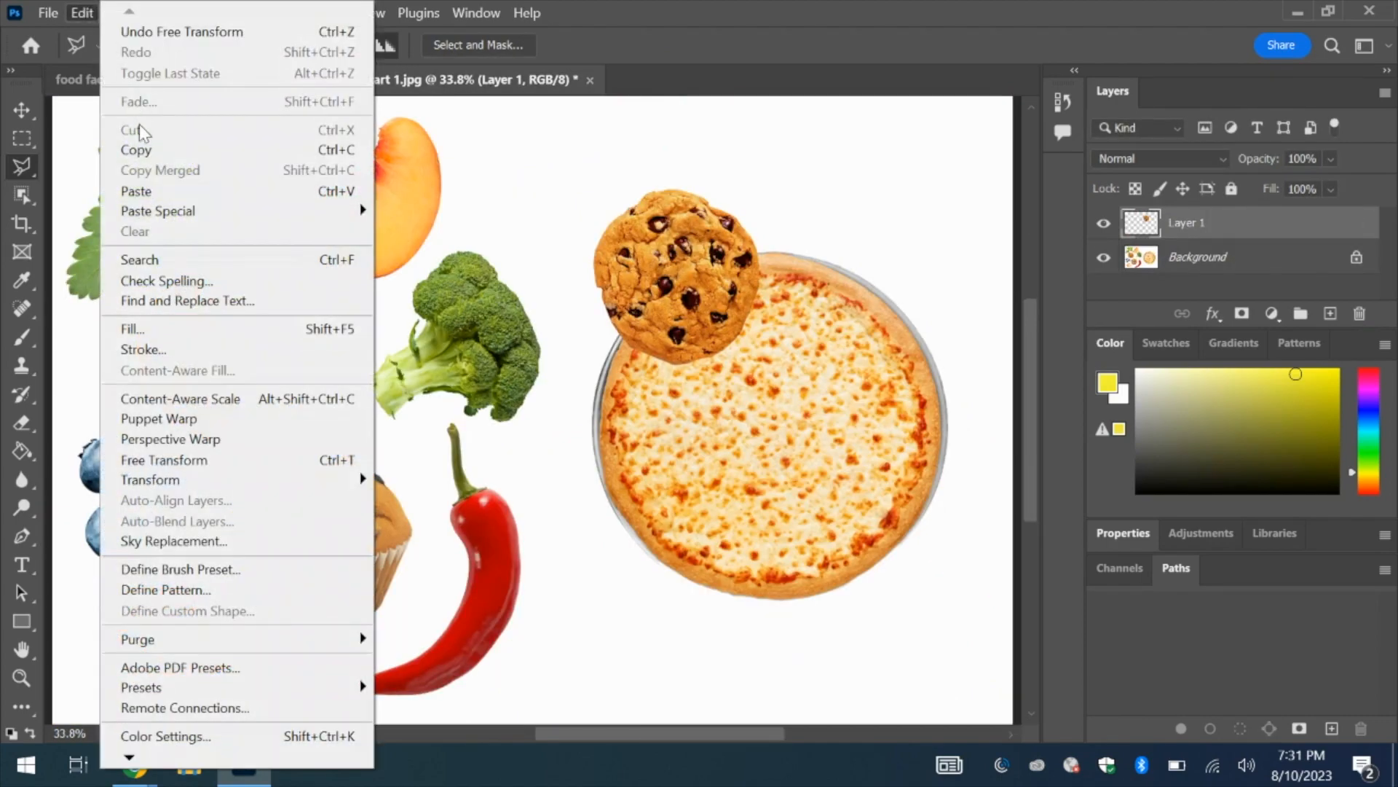
pyautogui.click(169, 195)
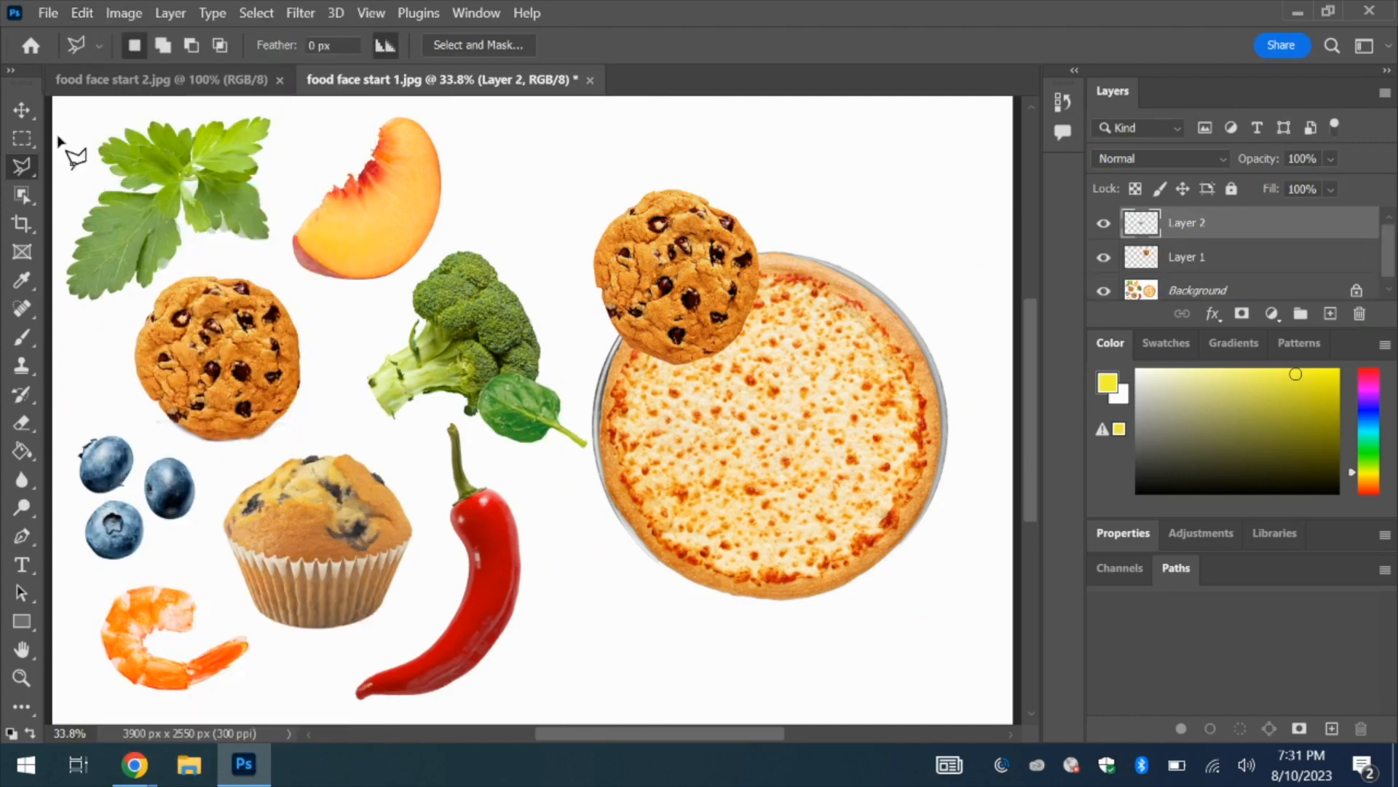
# Step: Move the pasted spinach leaf to the pizza's top edge and rotate it about 85.5 degrees clockwise with Free Transform
pyautogui.click(15, 112)
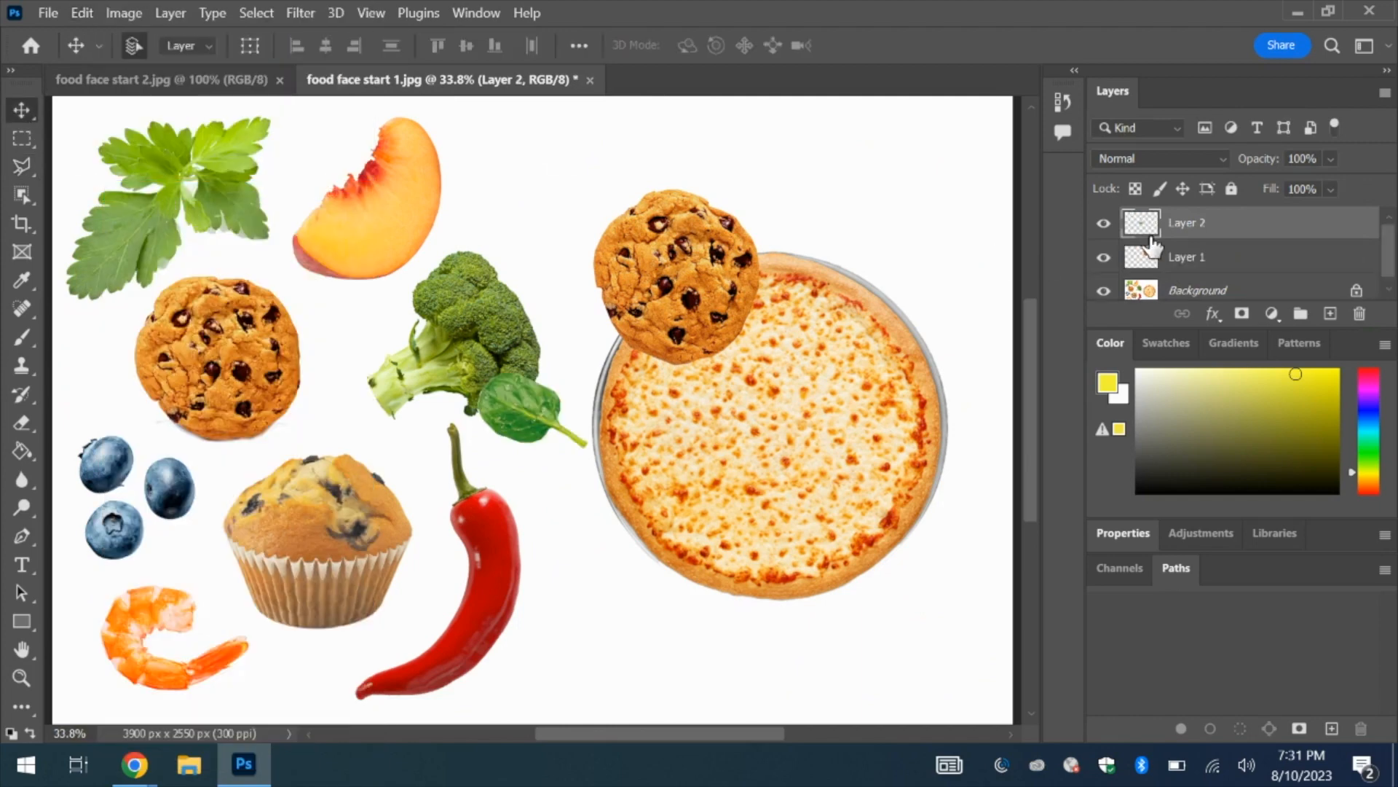
pyautogui.moveTo(511, 413); pyautogui.dragTo(810, 200)
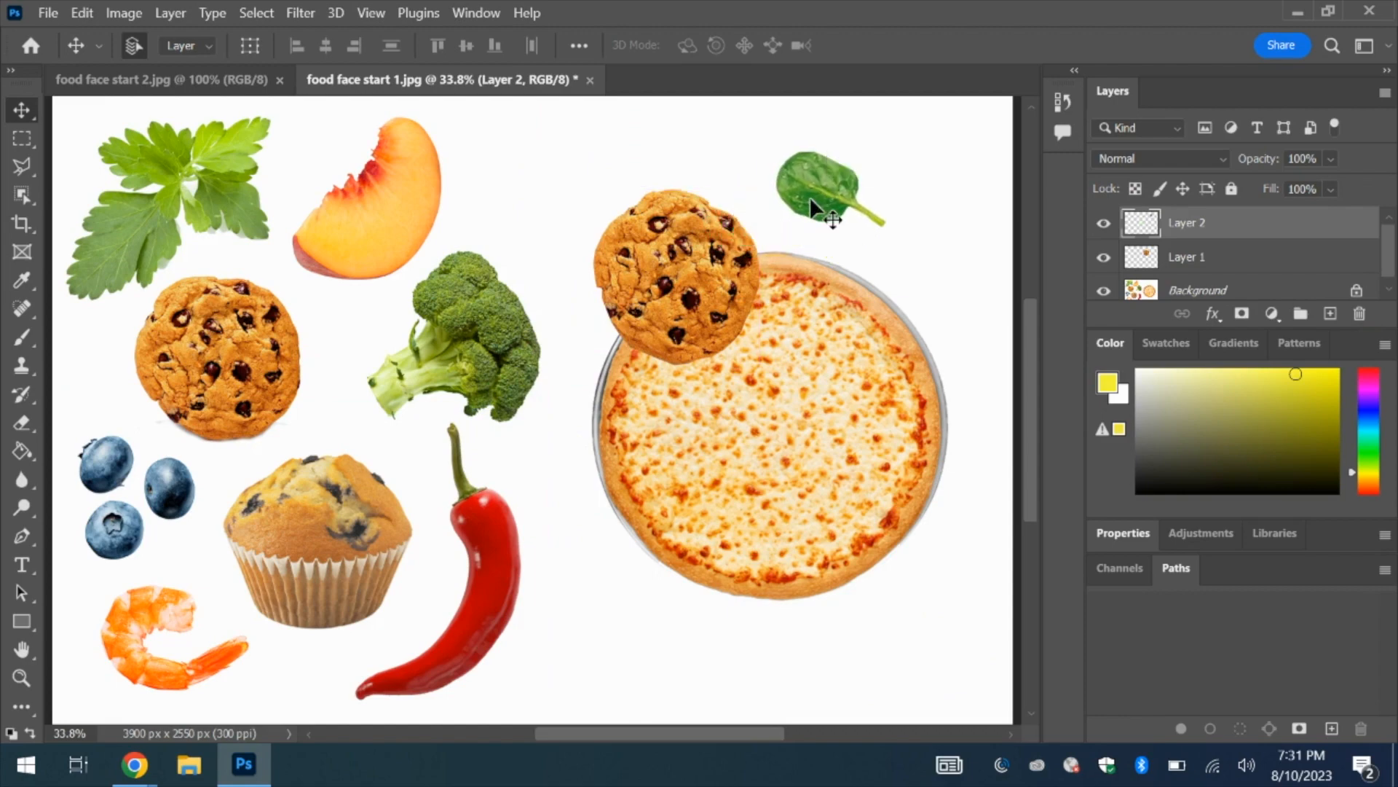
pyautogui.click(88, 12)
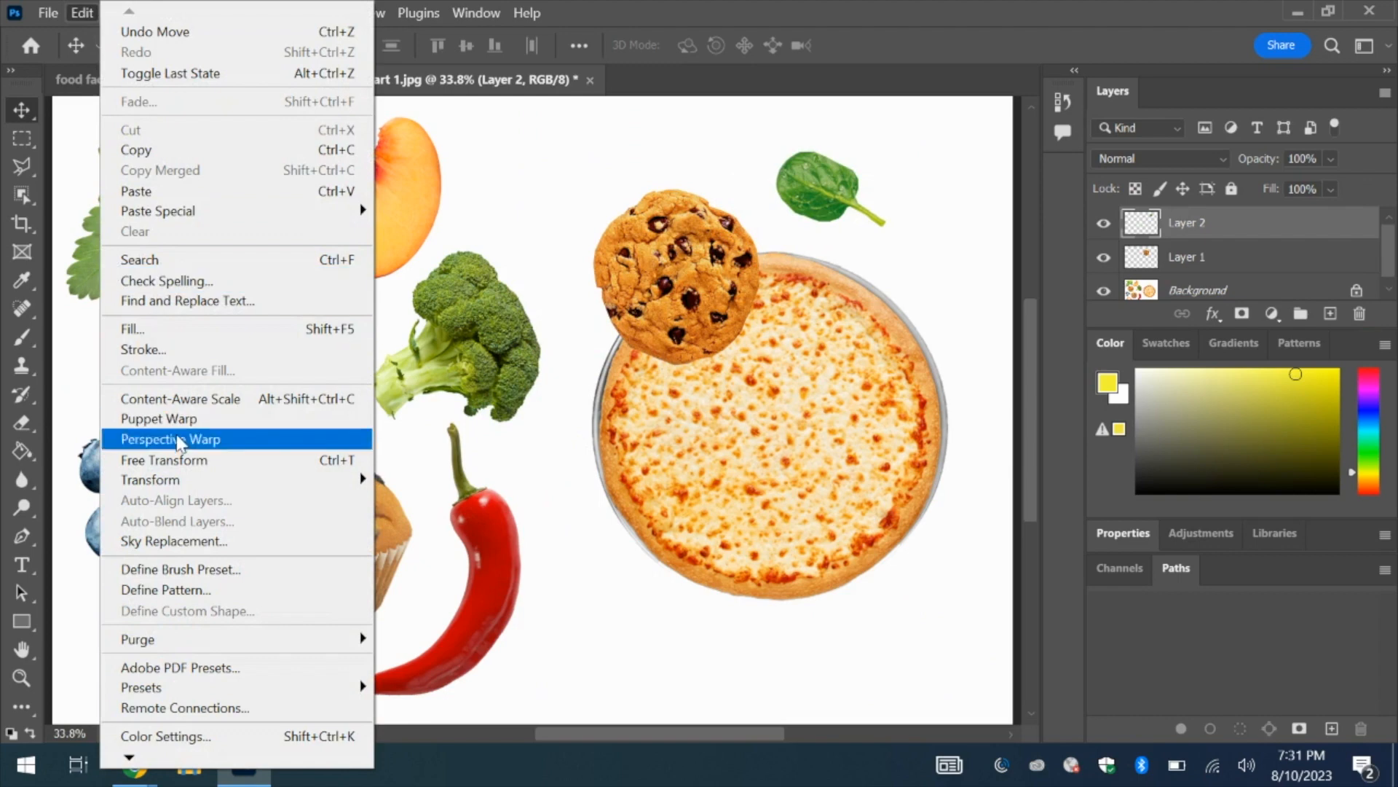
pyautogui.click(188, 462)
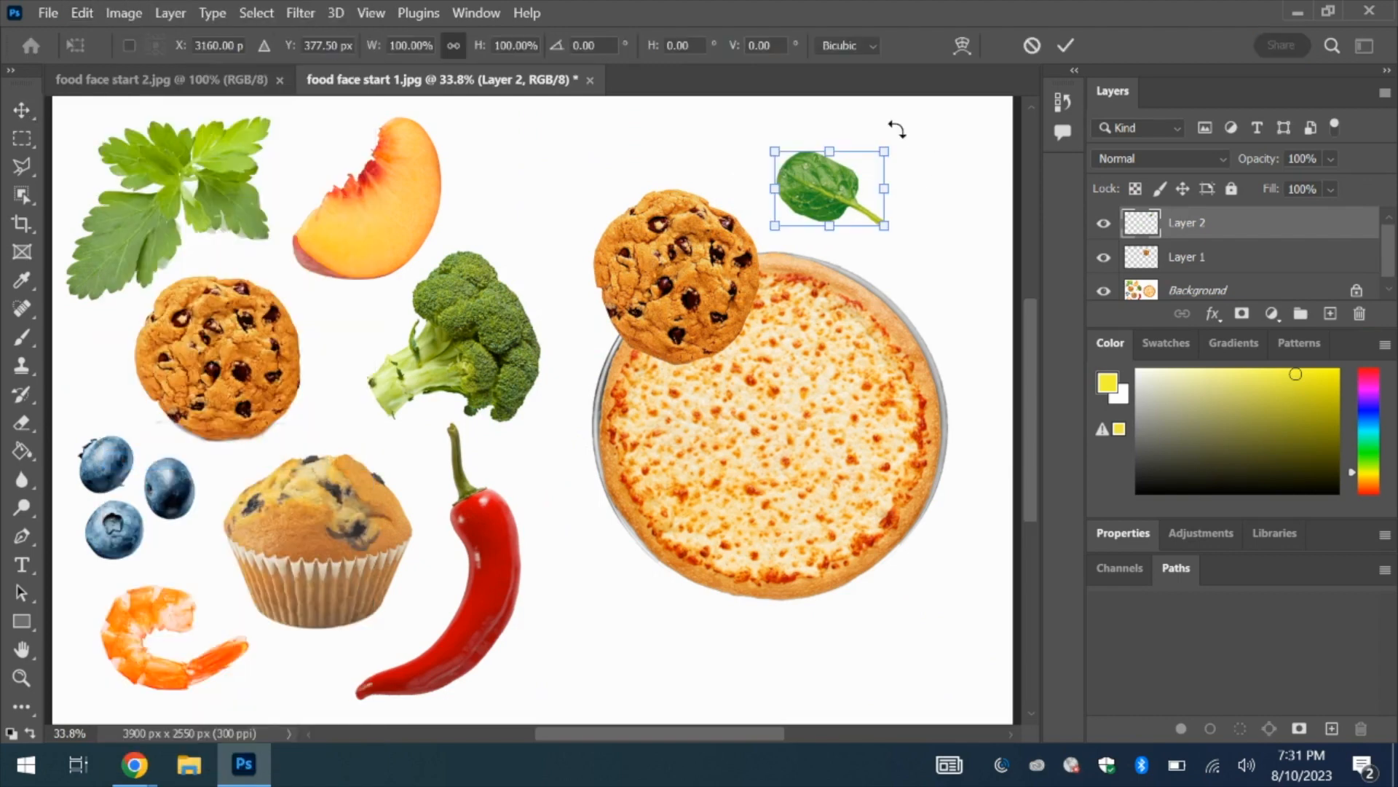
pyautogui.moveTo(896, 129); pyautogui.dragTo(919, 271)
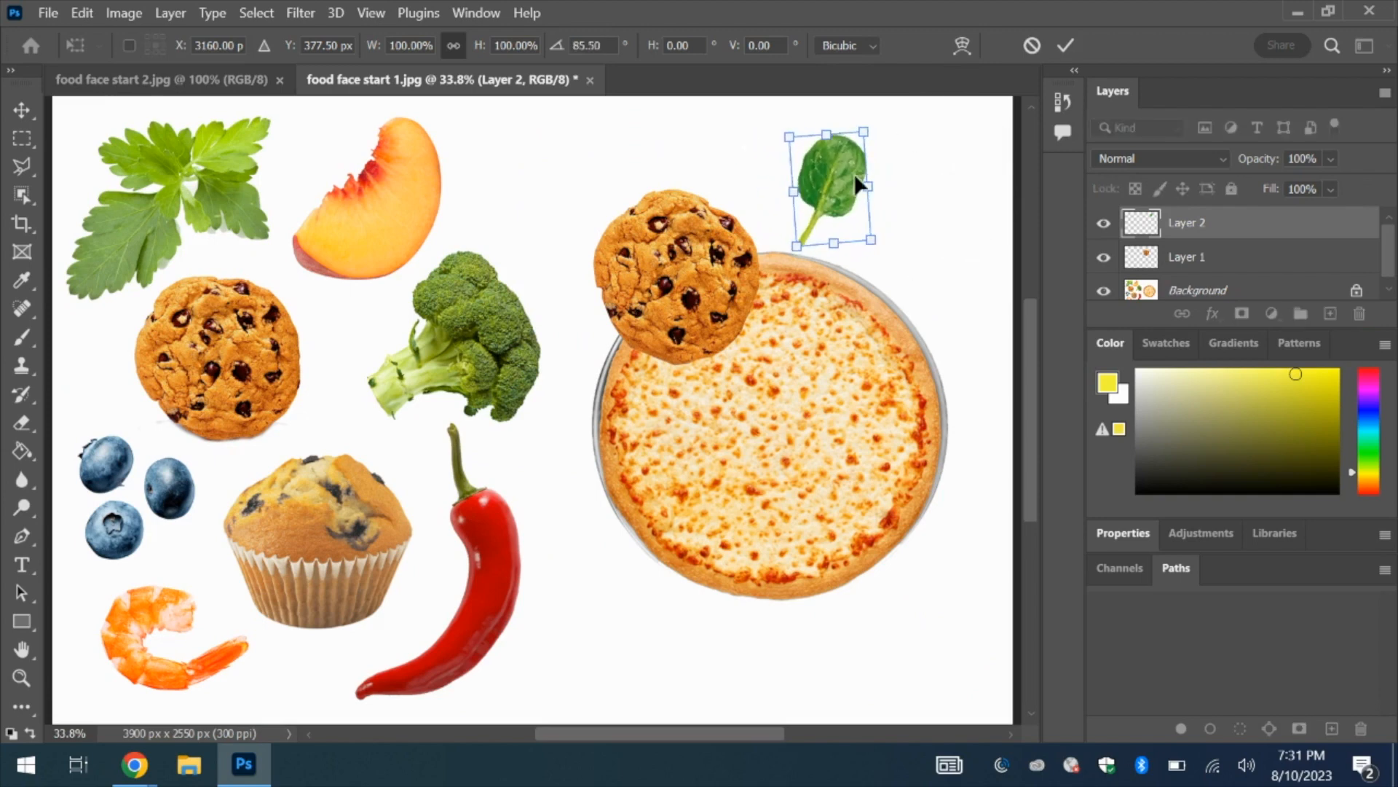
pyautogui.press('Return')
pyautogui.moveTo(858, 188); pyautogui.dragTo(855, 207)
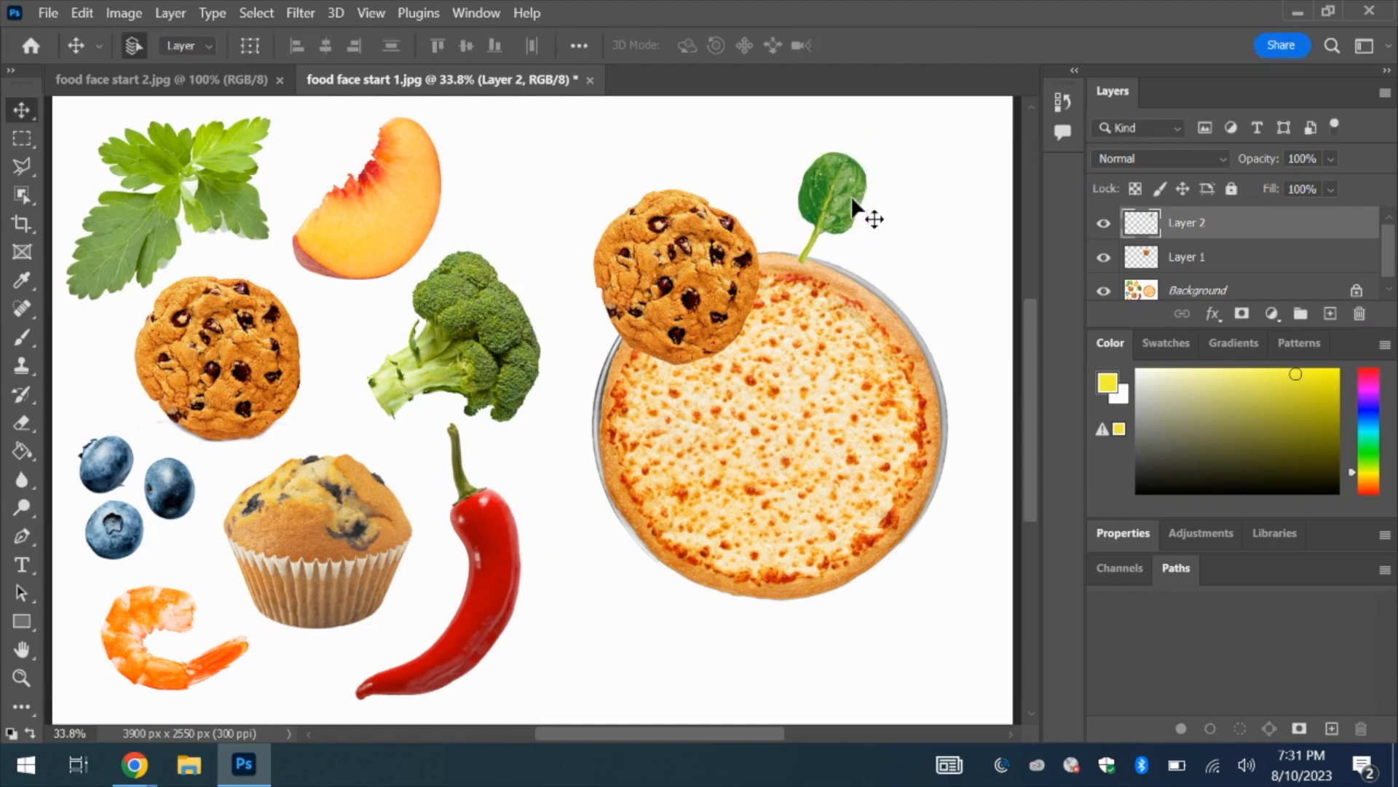
# Step: Duplicate the spinach leaf layer, placing the copy just right of the first leaf and rotating it about 17 degrees clockwise
pyautogui.moveTo(1205, 227); pyautogui.dragTo(1331, 314)
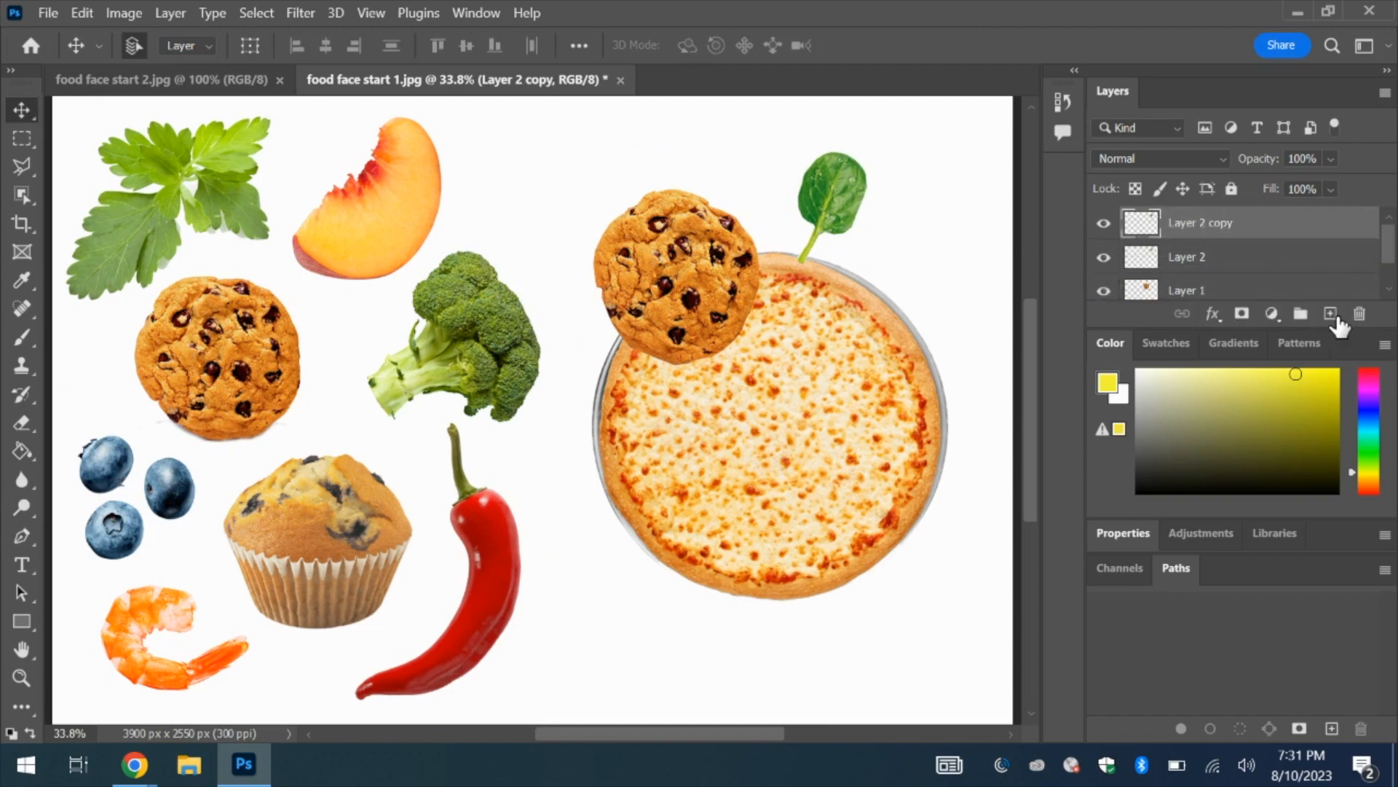
pyautogui.moveTo(841, 190); pyautogui.dragTo(889, 212)
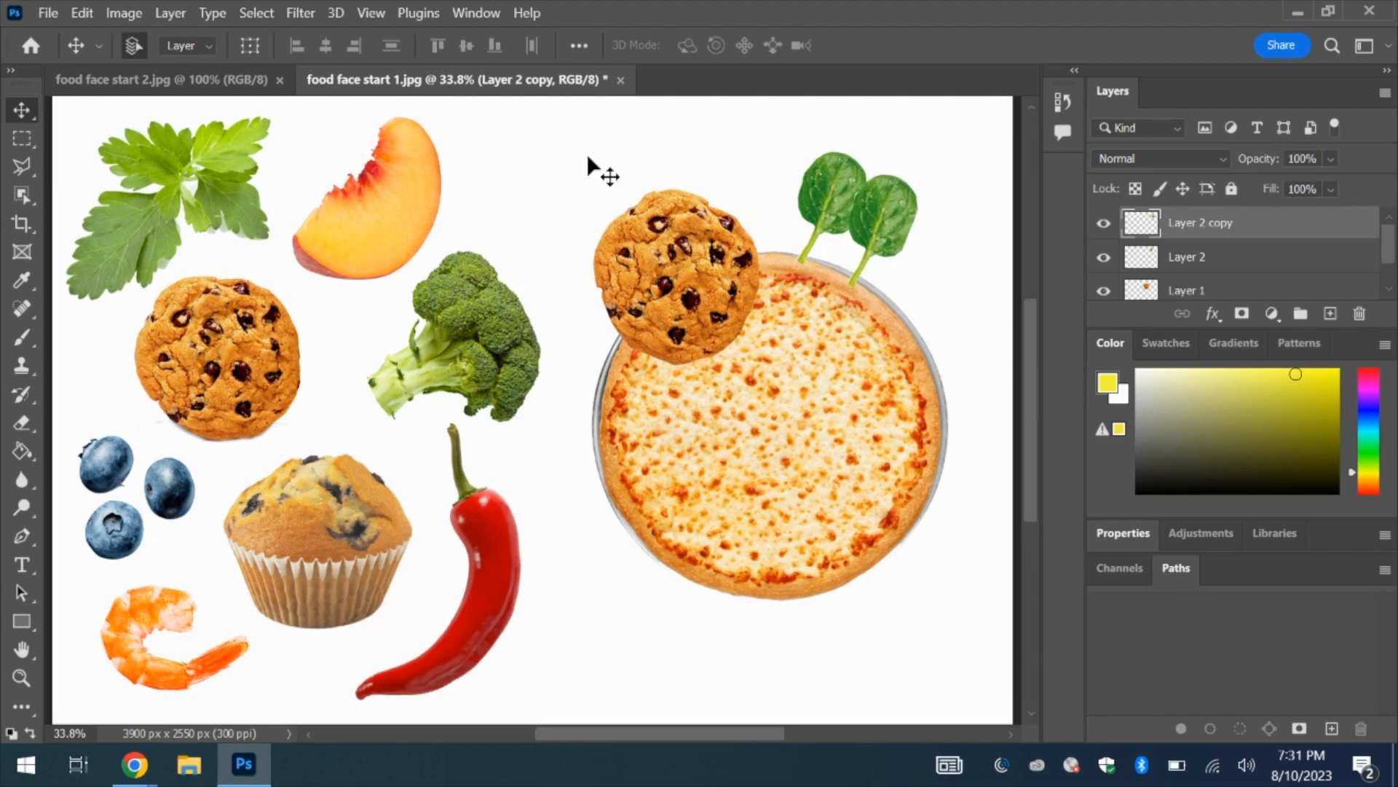
pyautogui.click(80, 12)
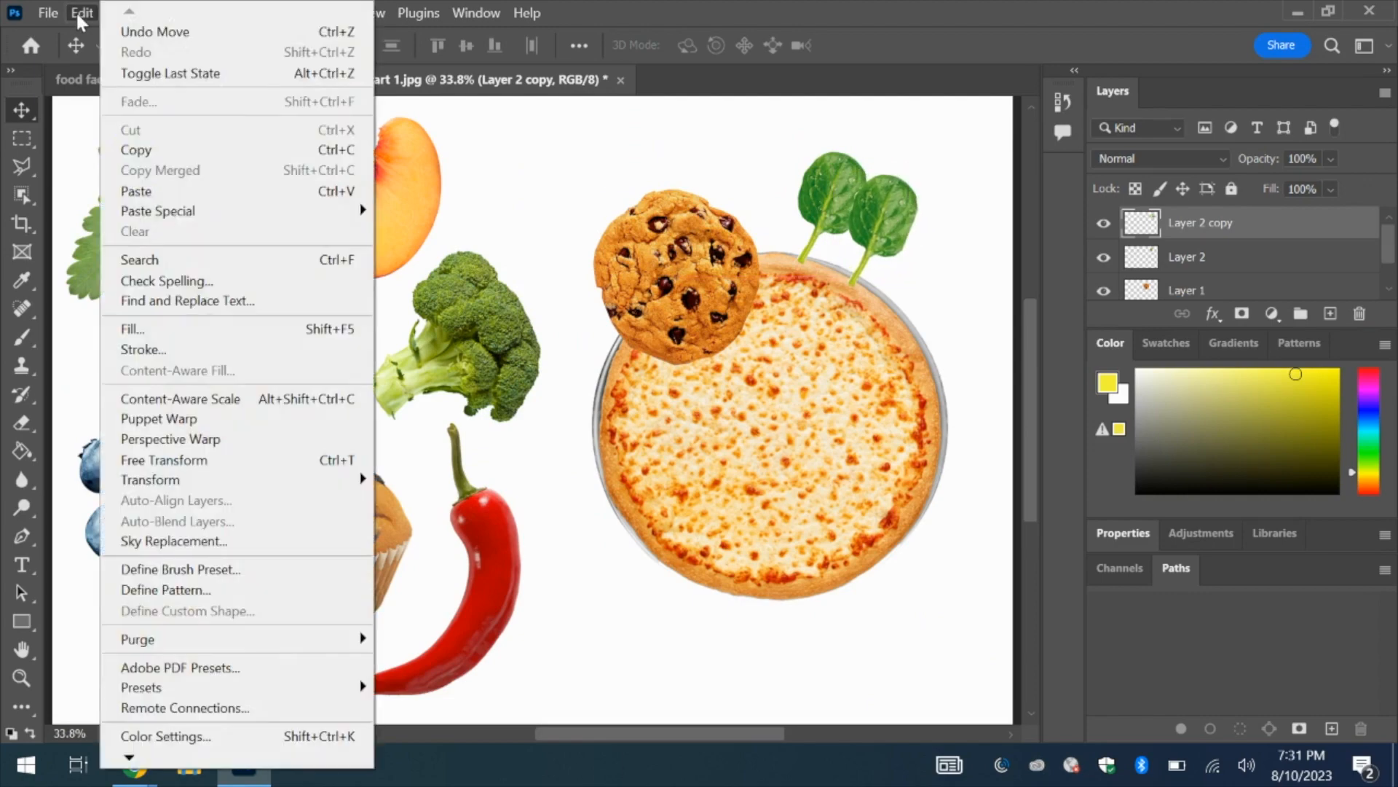
pyautogui.click(221, 462)
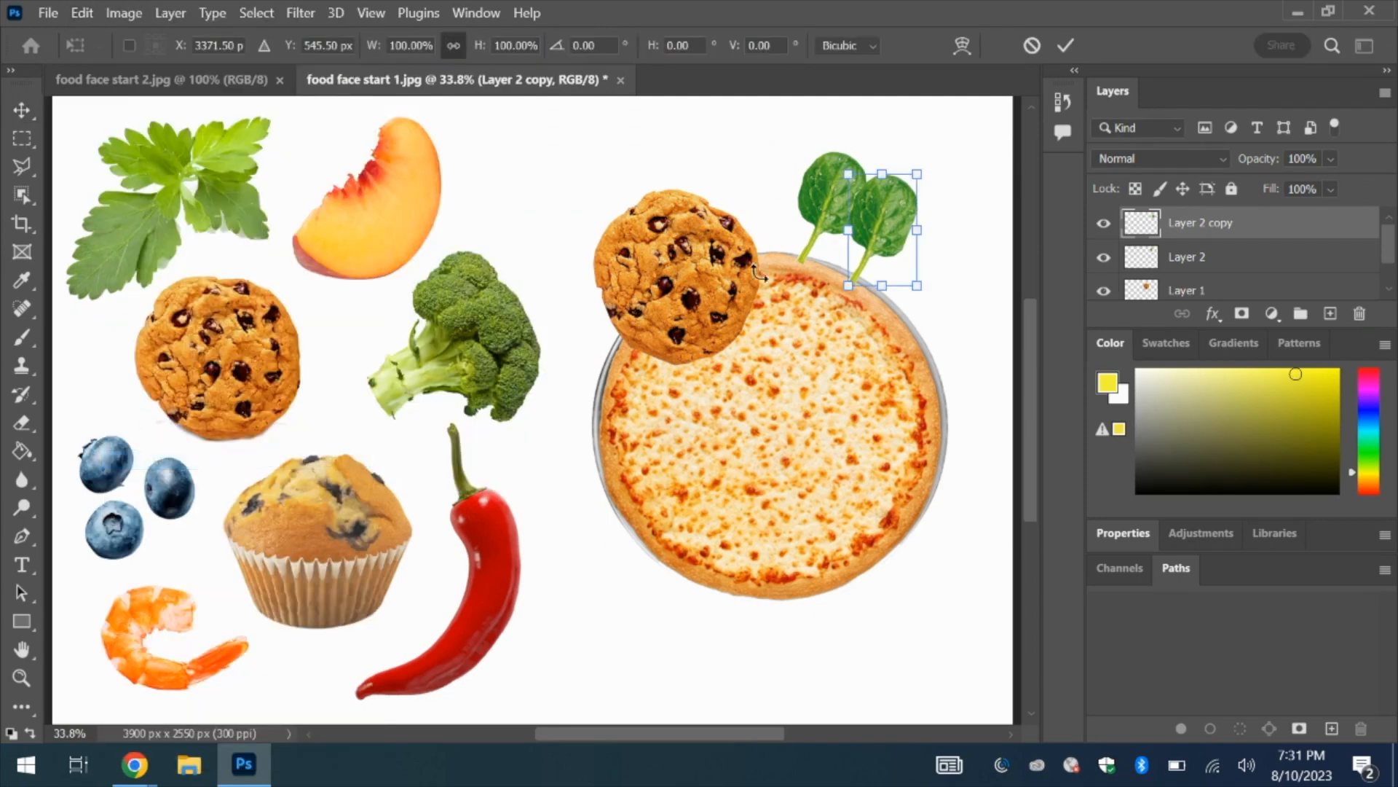
pyautogui.moveTo(930, 160); pyautogui.dragTo(946, 179)
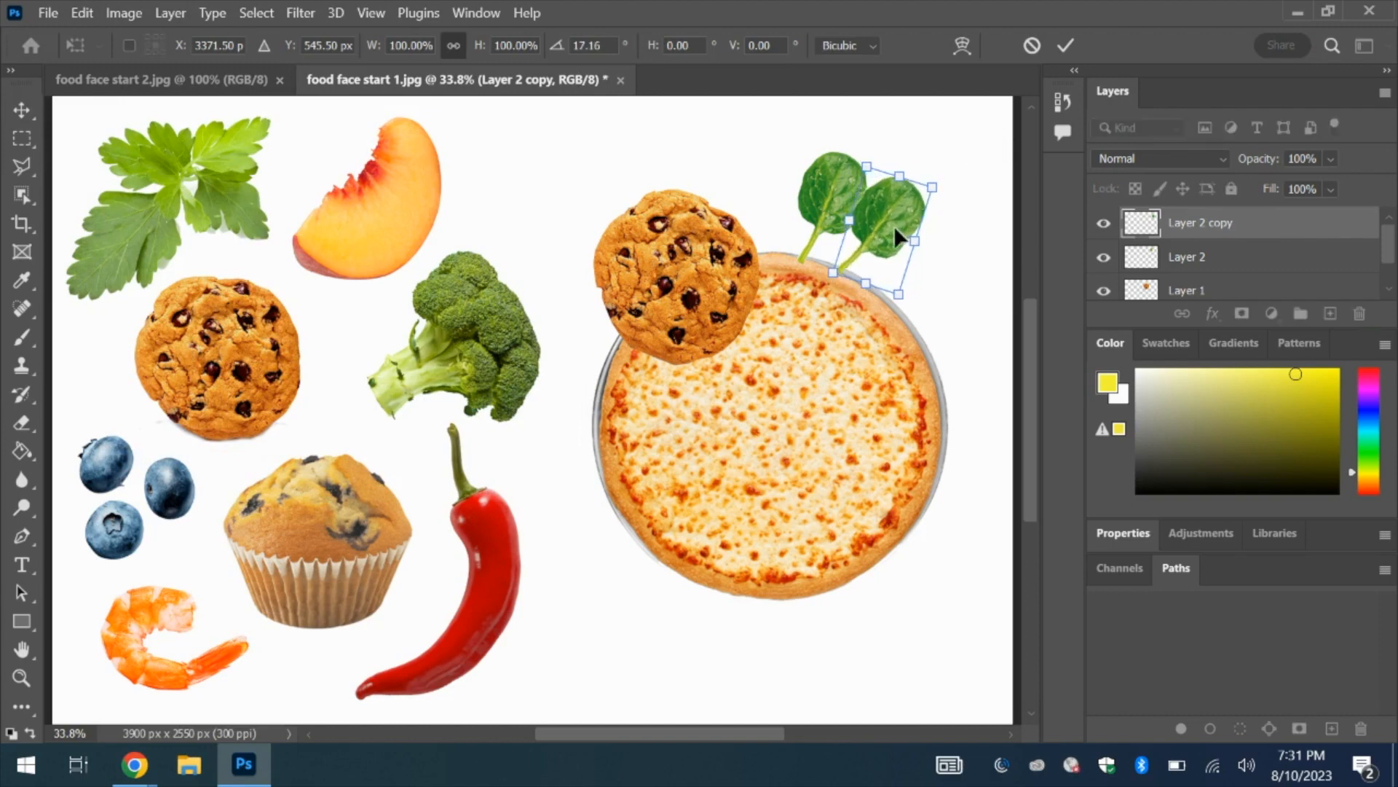
pyautogui.moveTo(896, 234); pyautogui.dragTo(904, 239)
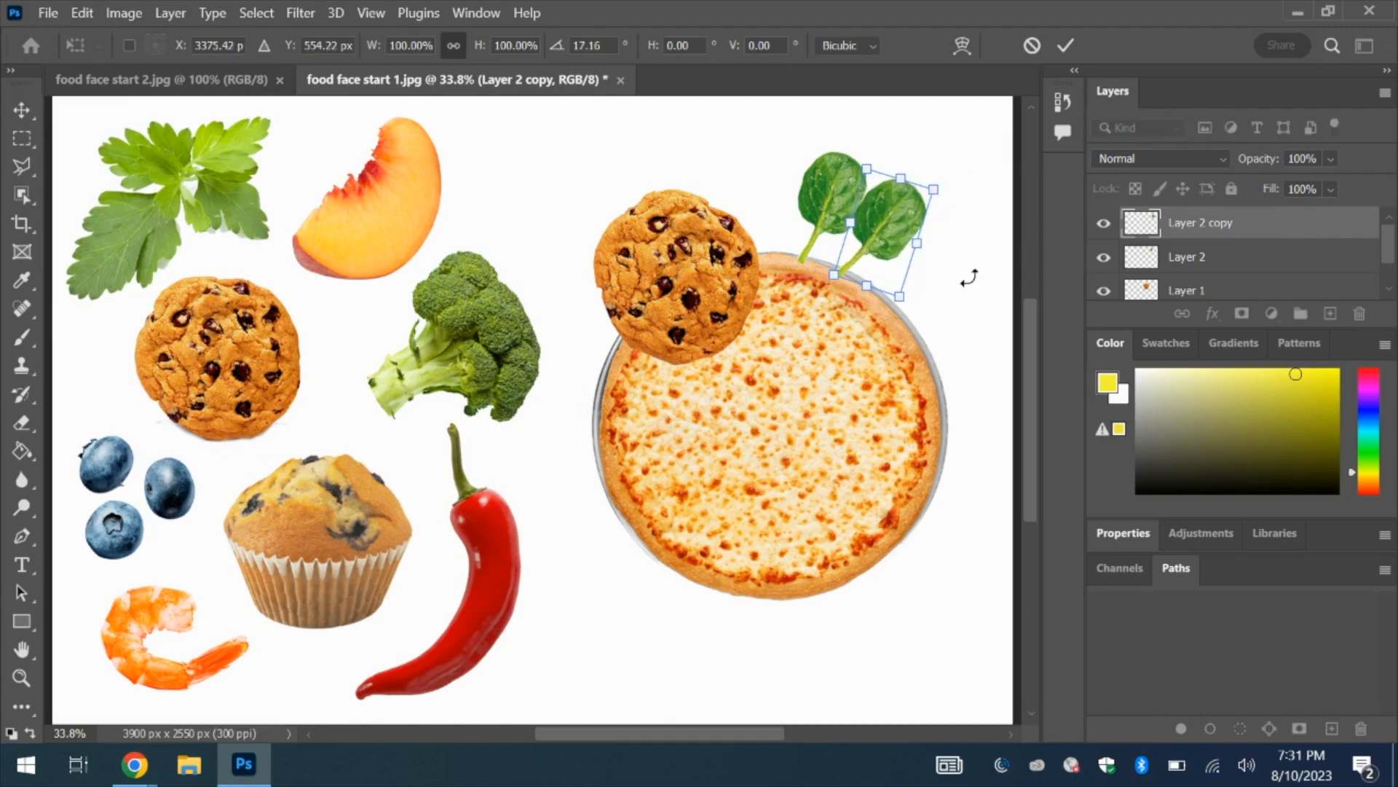
pyautogui.press('Return')
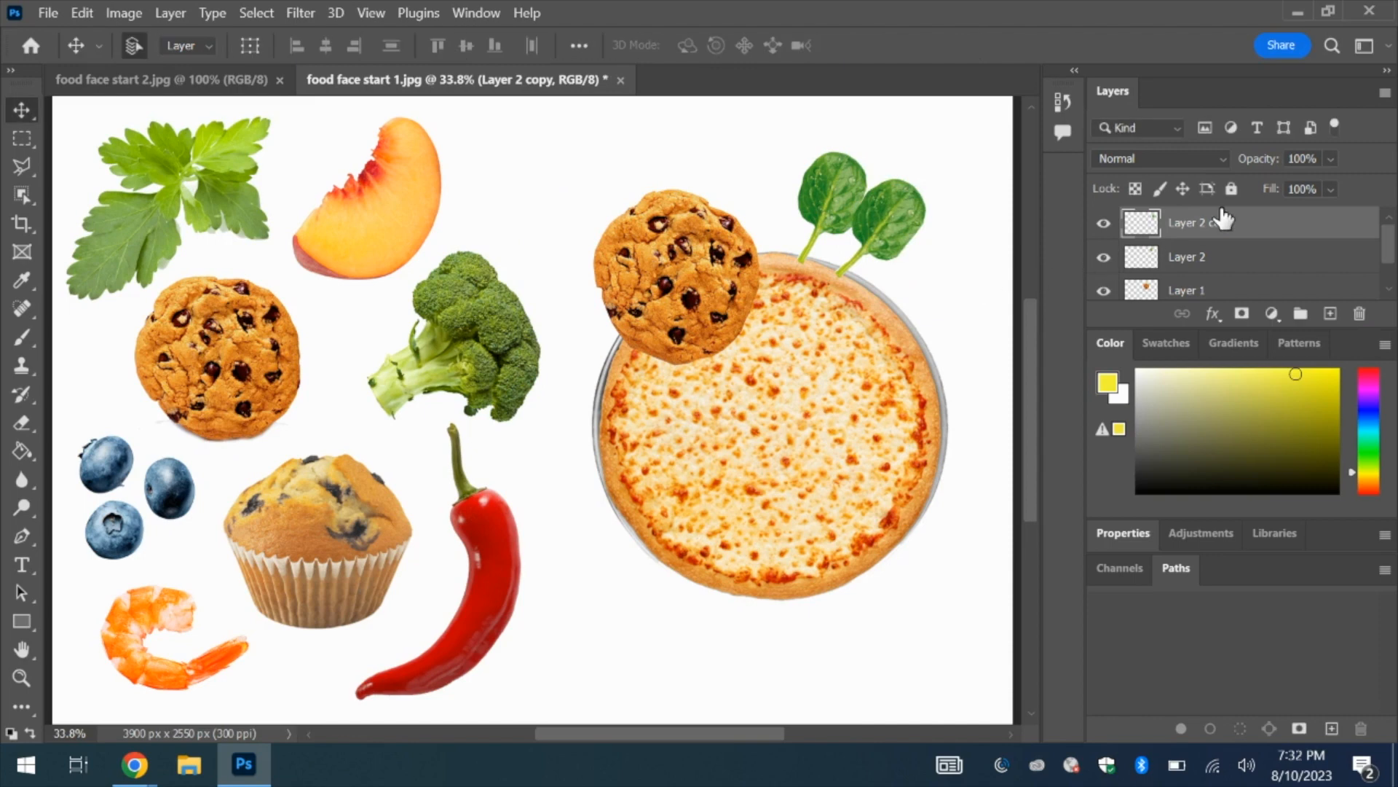
# Step: Duplicate the rotated spinach leaf layer and place the third leaf to its right along the pizza's upper-right edge
pyautogui.moveTo(1236, 230); pyautogui.dragTo(1303, 285)
pyautogui.moveTo(1327, 308); pyautogui.dragTo(1330, 314)
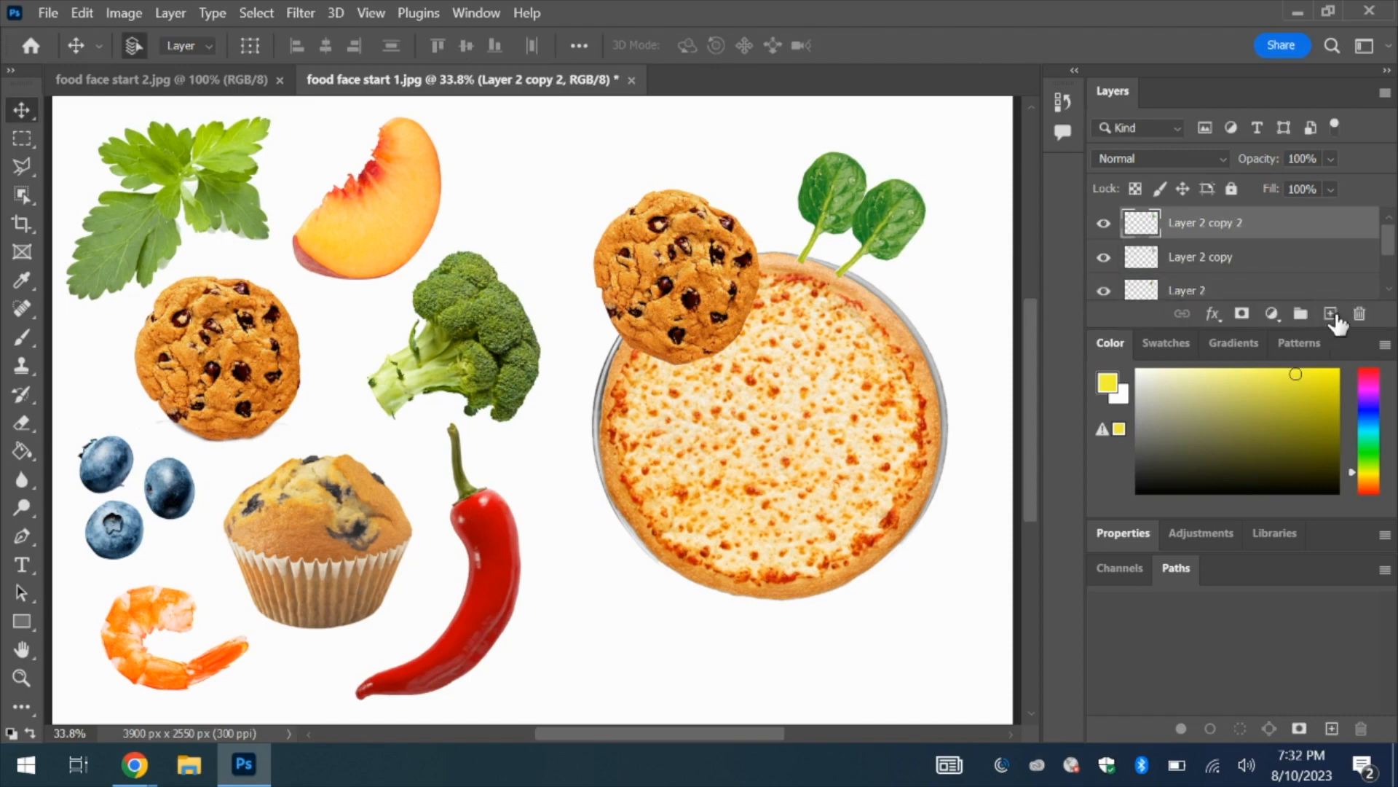
pyautogui.moveTo(878, 216); pyautogui.dragTo(932, 234)
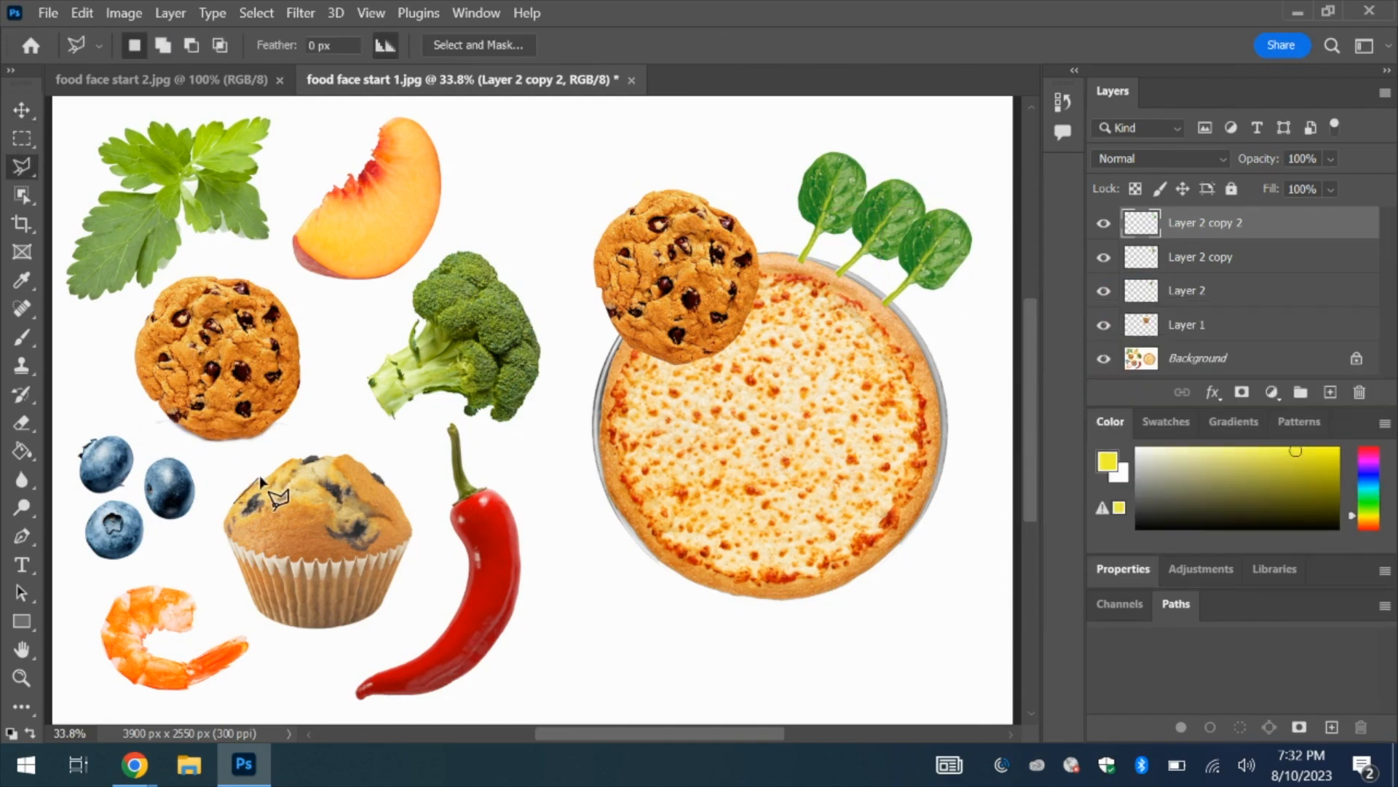
# Step: Select the top of the muffin above its paper wrapper by tracing around it with the Polygonal Lasso
pyautogui.click(271, 464)
pyautogui.click(326, 436)
pyautogui.click(386, 449)
pyautogui.click(445, 523)
pyautogui.click(362, 574)
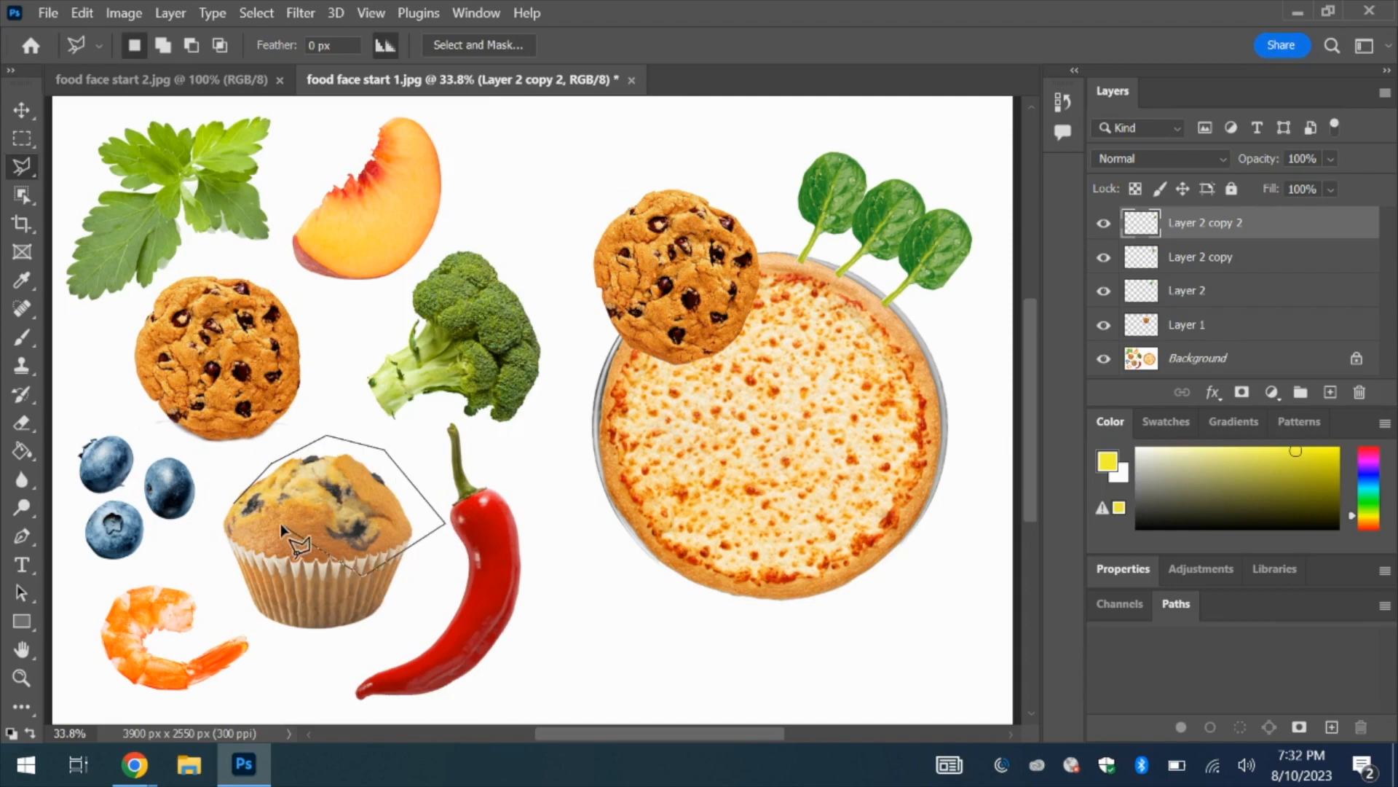
pyautogui.doubleClick(225, 504)
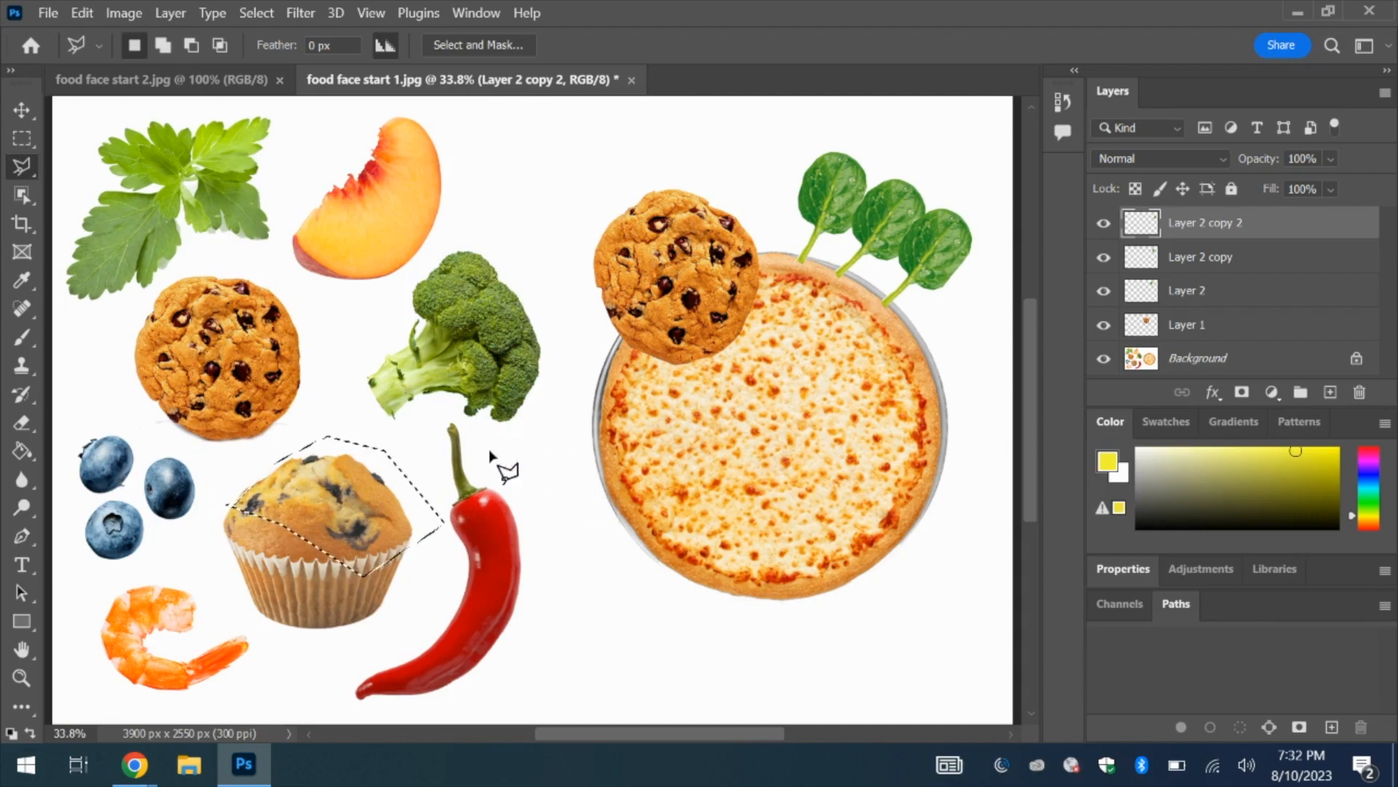
# Step: Try to copy the selected muffin top while the third spinach leaf's layer is active
pyautogui.click(78, 12)
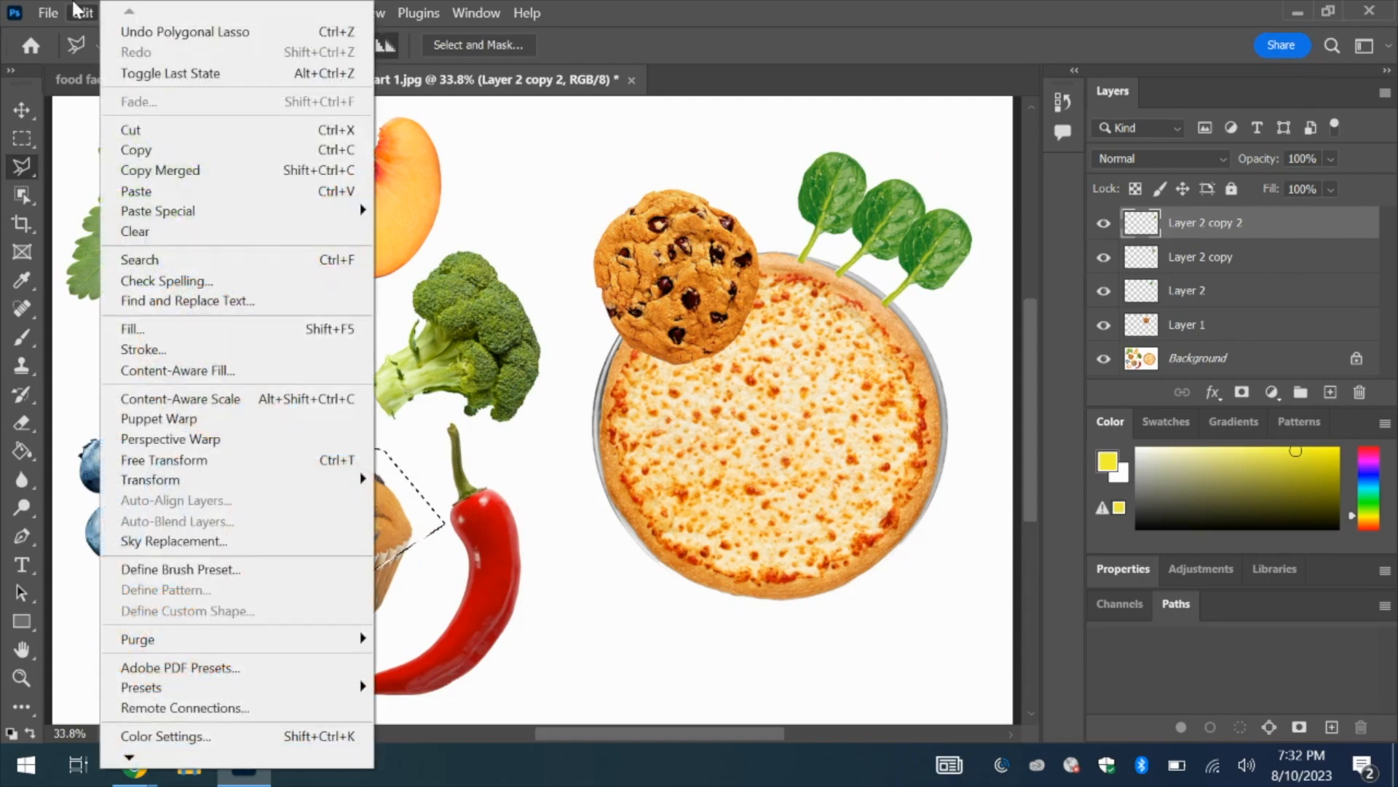
pyautogui.click(168, 149)
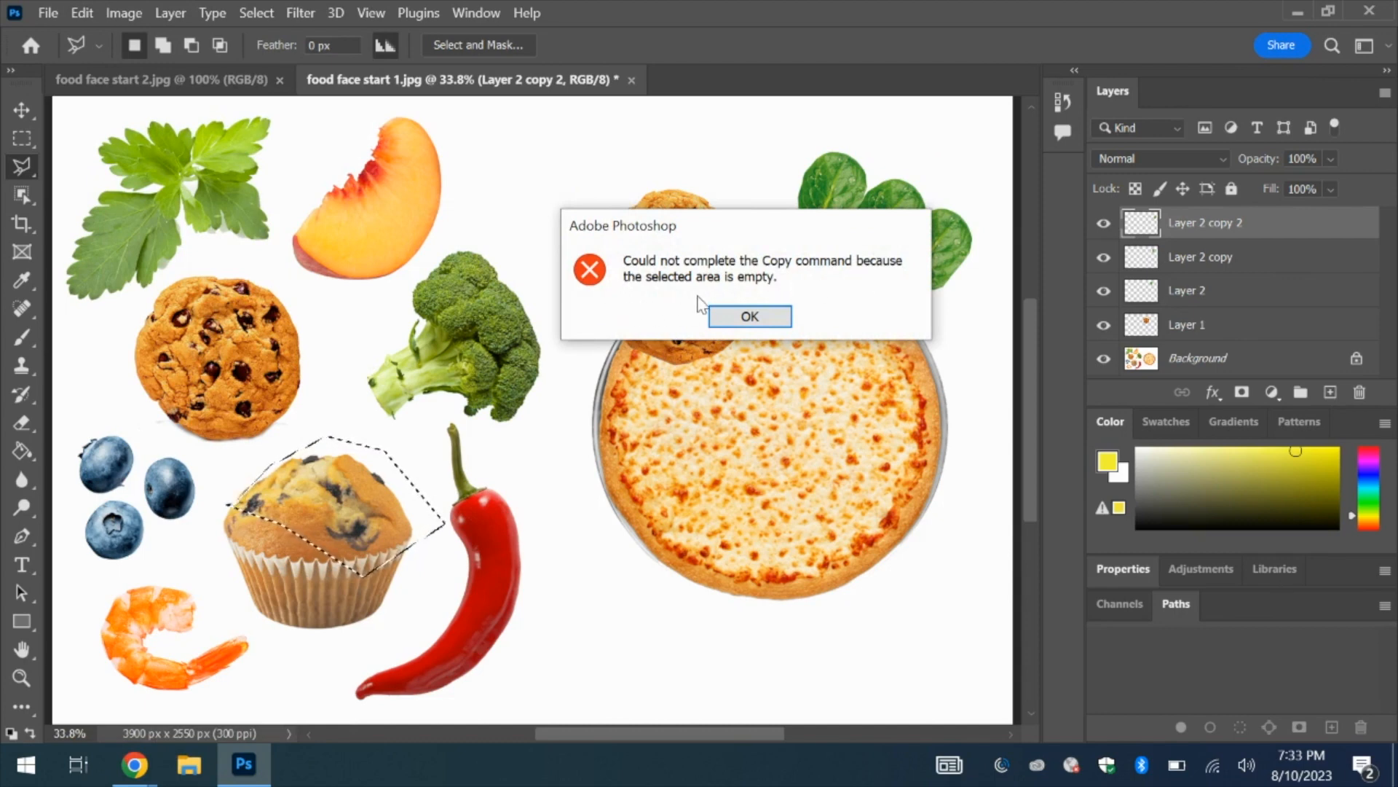
pyautogui.click(748, 316)
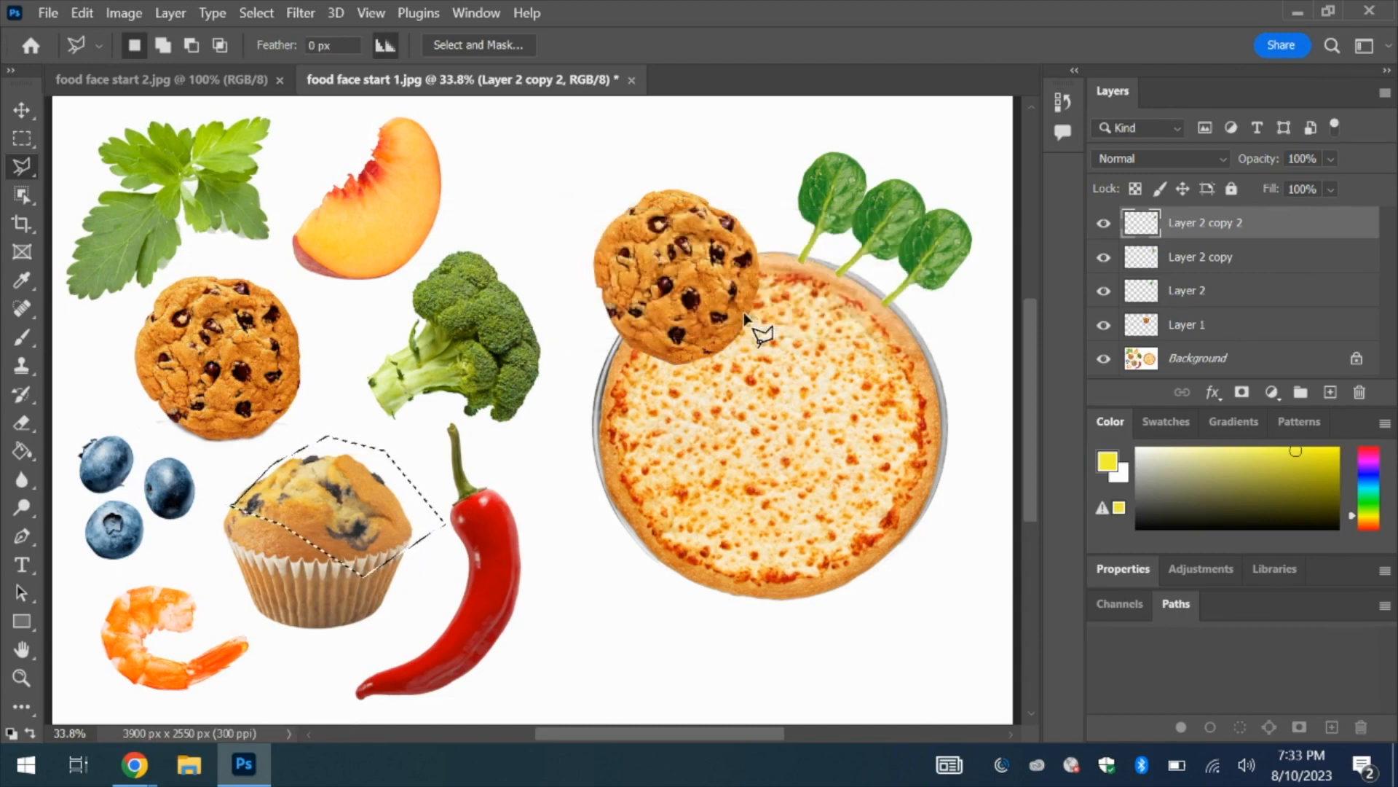
# Step: Copy the selected muffin top from the Background layer and paste it as a new layer
pyautogui.click(1179, 364)
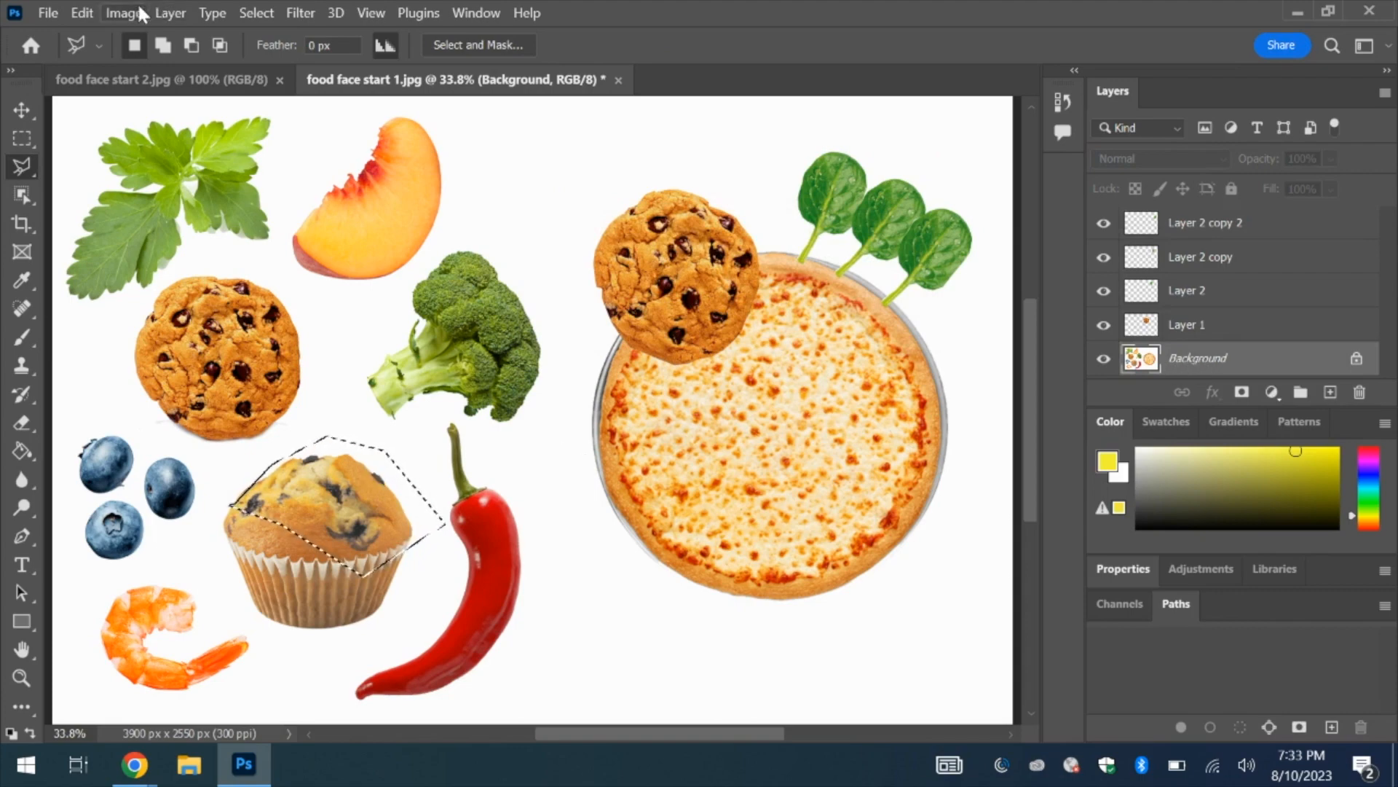
pyautogui.click(81, 13)
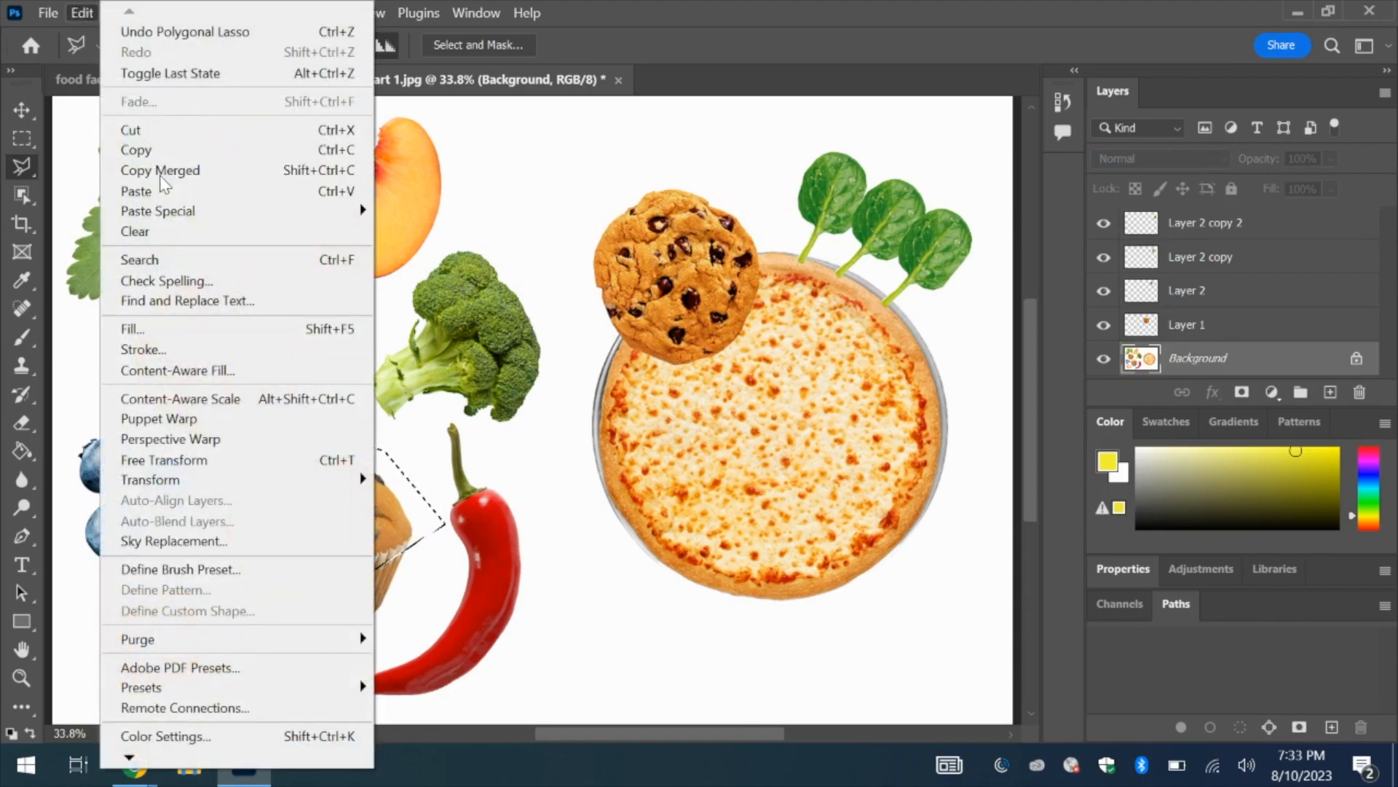
pyautogui.click(166, 149)
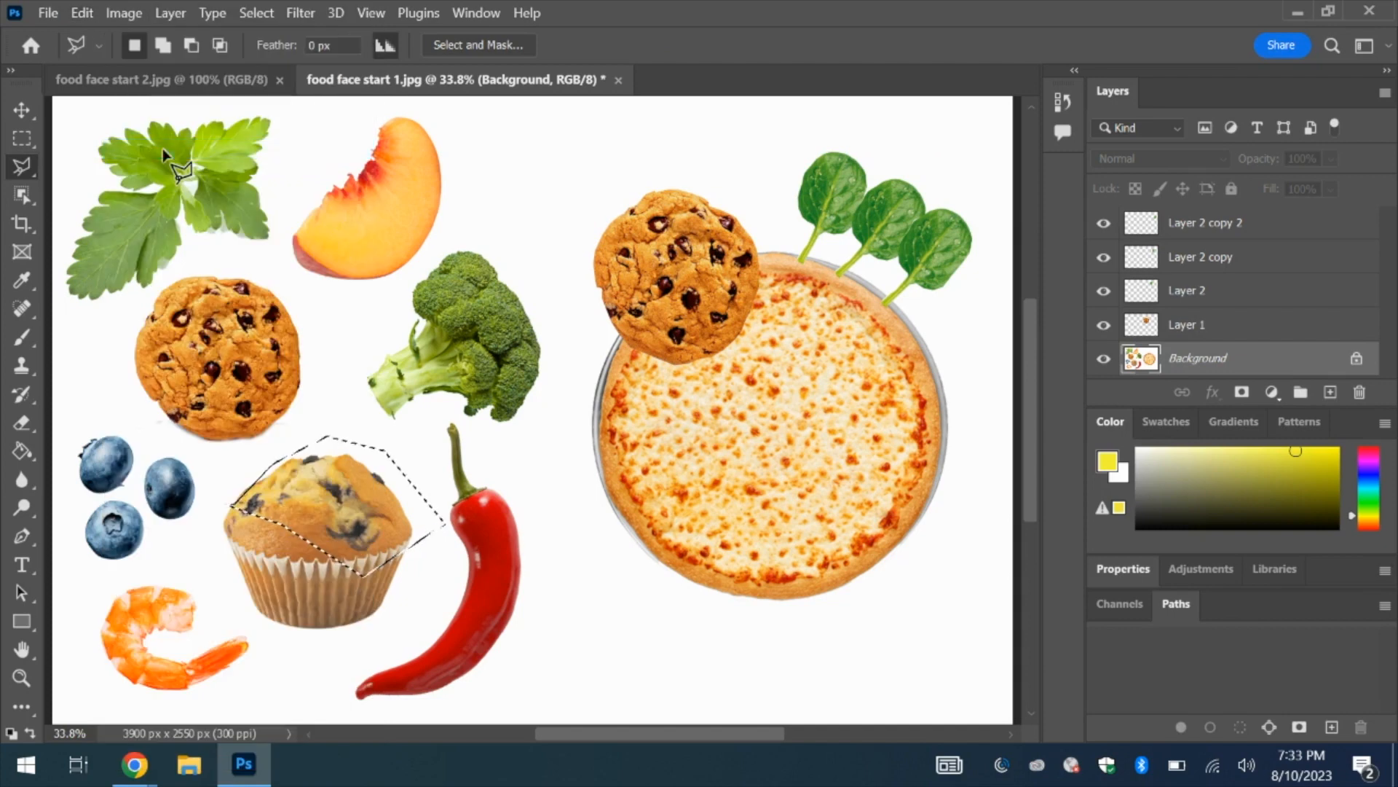
pyautogui.click(82, 13)
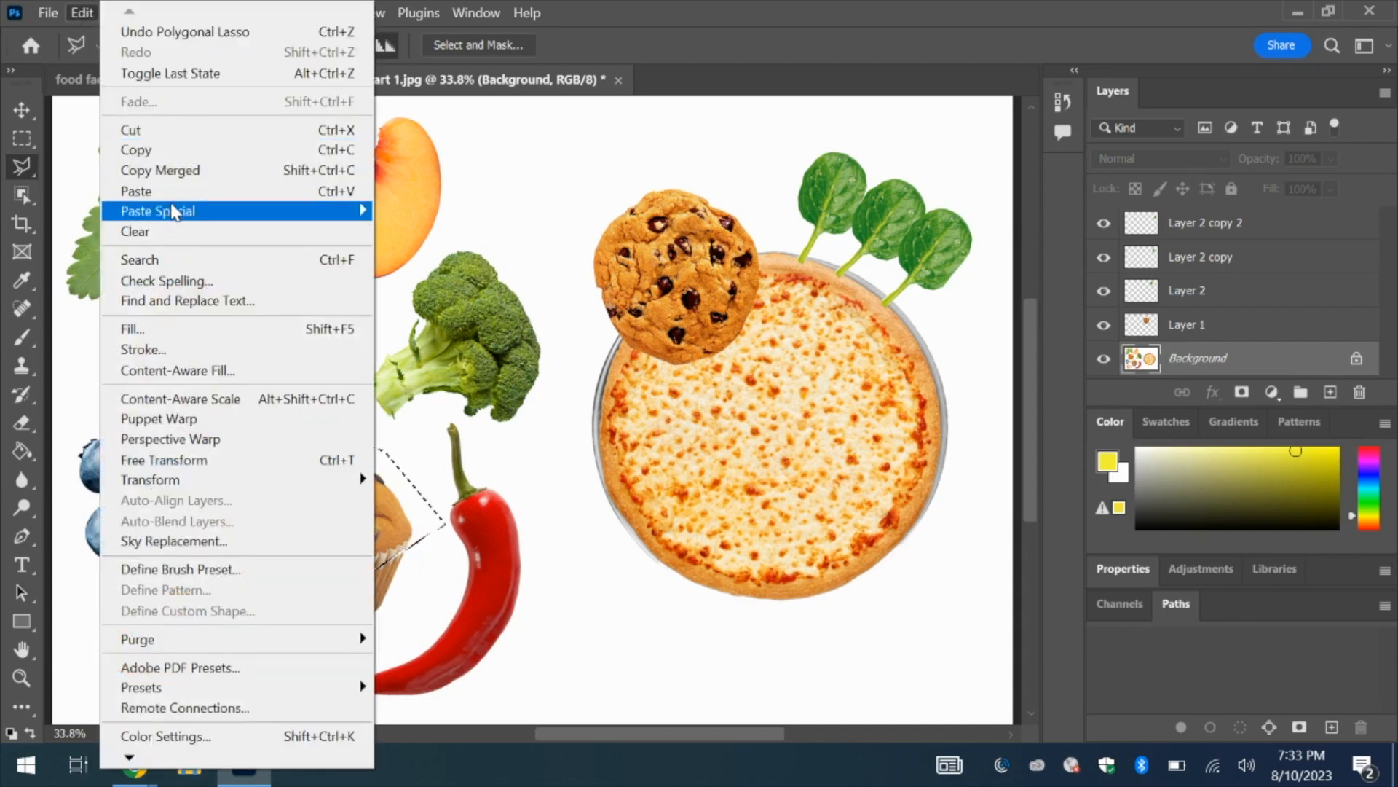
pyautogui.click(173, 194)
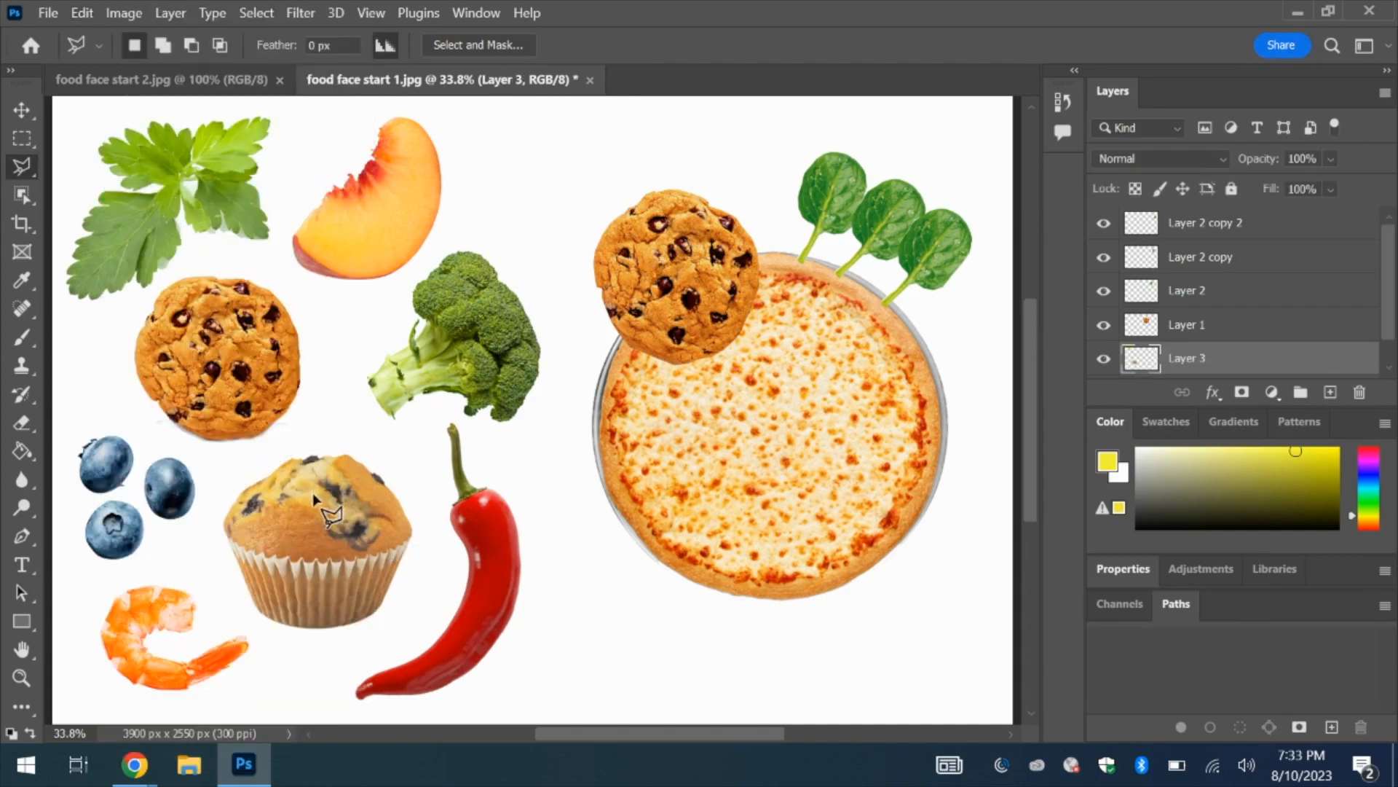
# Step: Move the pasted muffin top toward the pizza's lower-left edge and delete its layer
pyautogui.click(22, 109)
pyautogui.moveTo(324, 543); pyautogui.dragTo(650, 593)
pyautogui.moveTo(1267, 359); pyautogui.dragTo(1359, 393)
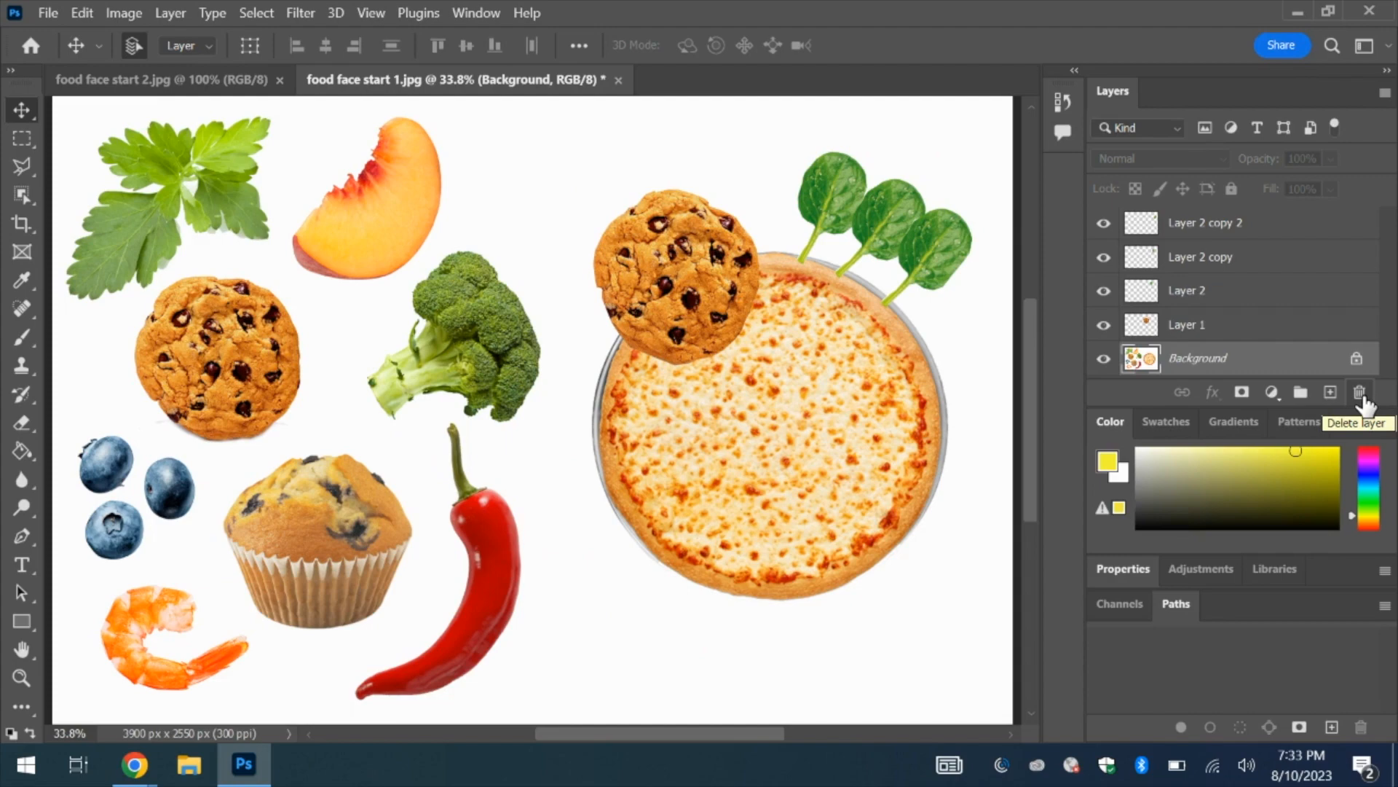
# Step: Save the layered image to Creative Cloud as a cloud document named "food face MsT"
pyautogui.click(46, 9)
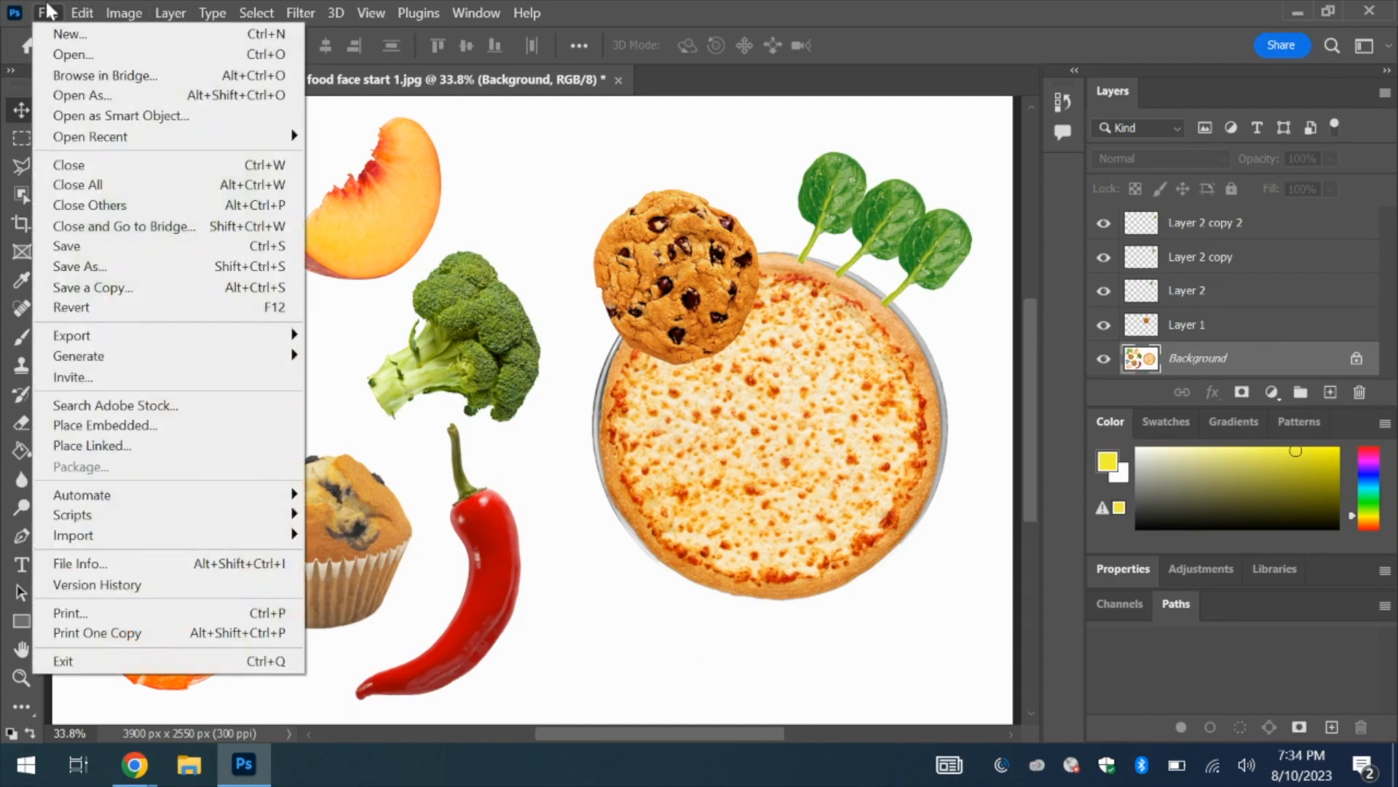
pyautogui.click(112, 268)
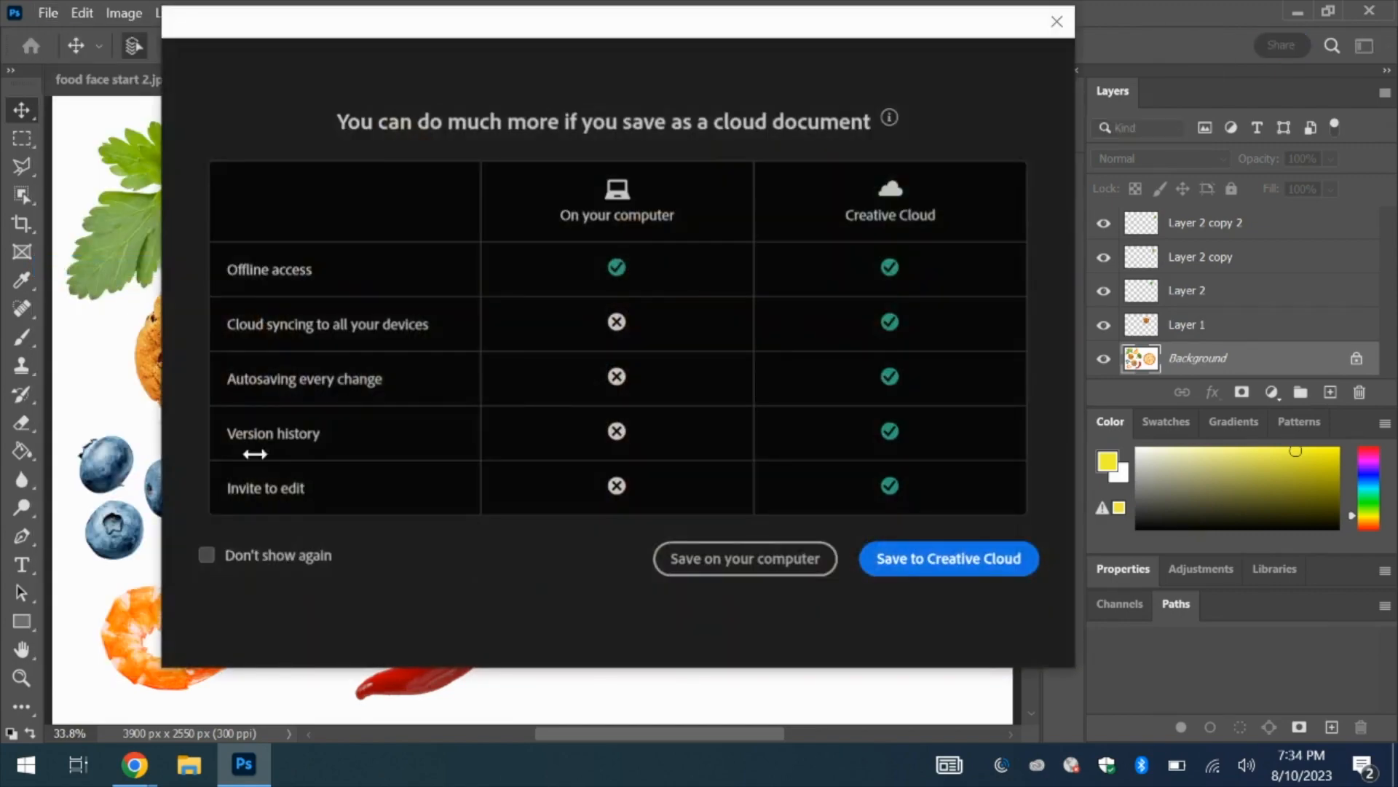
pyautogui.click(982, 558)
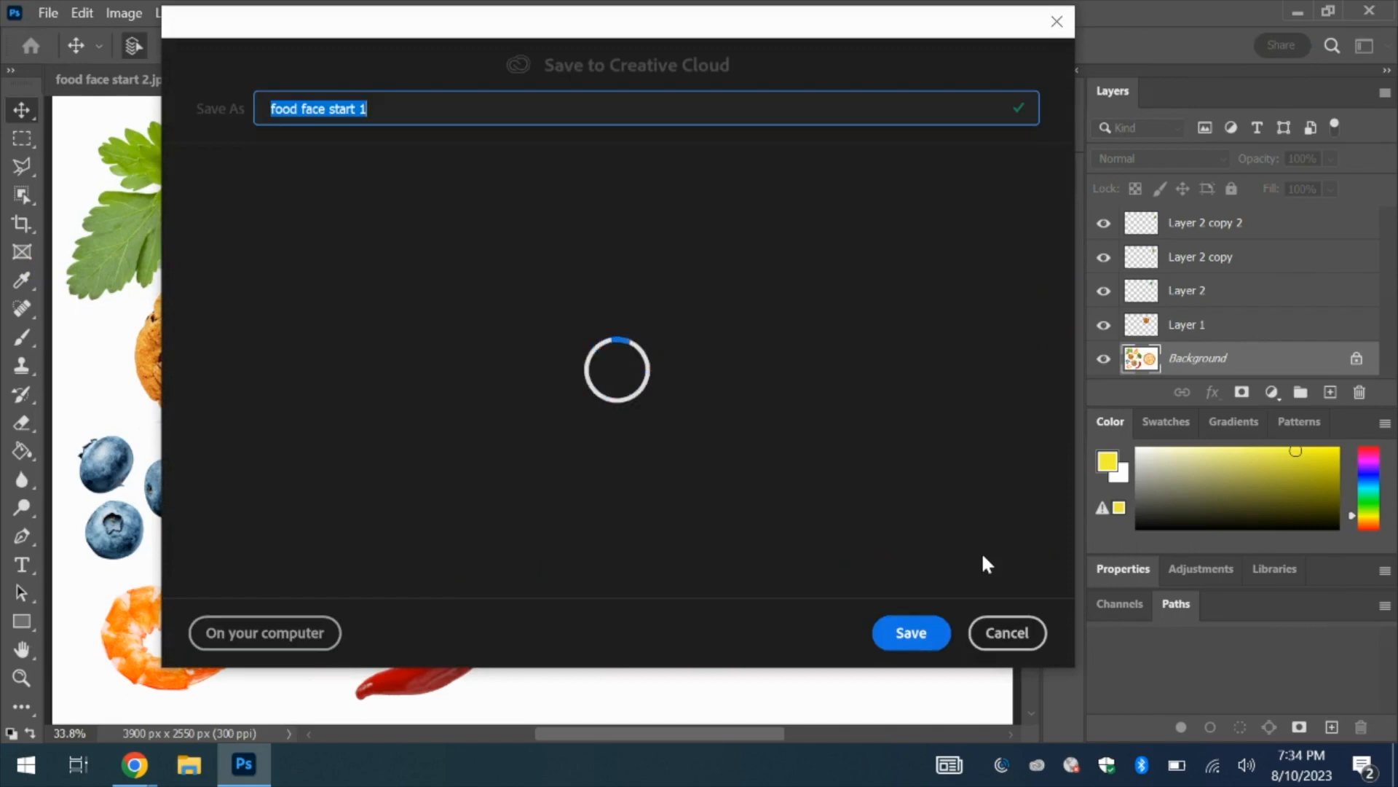
pyautogui.press('BackSpace')
pyautogui.write('food face ')
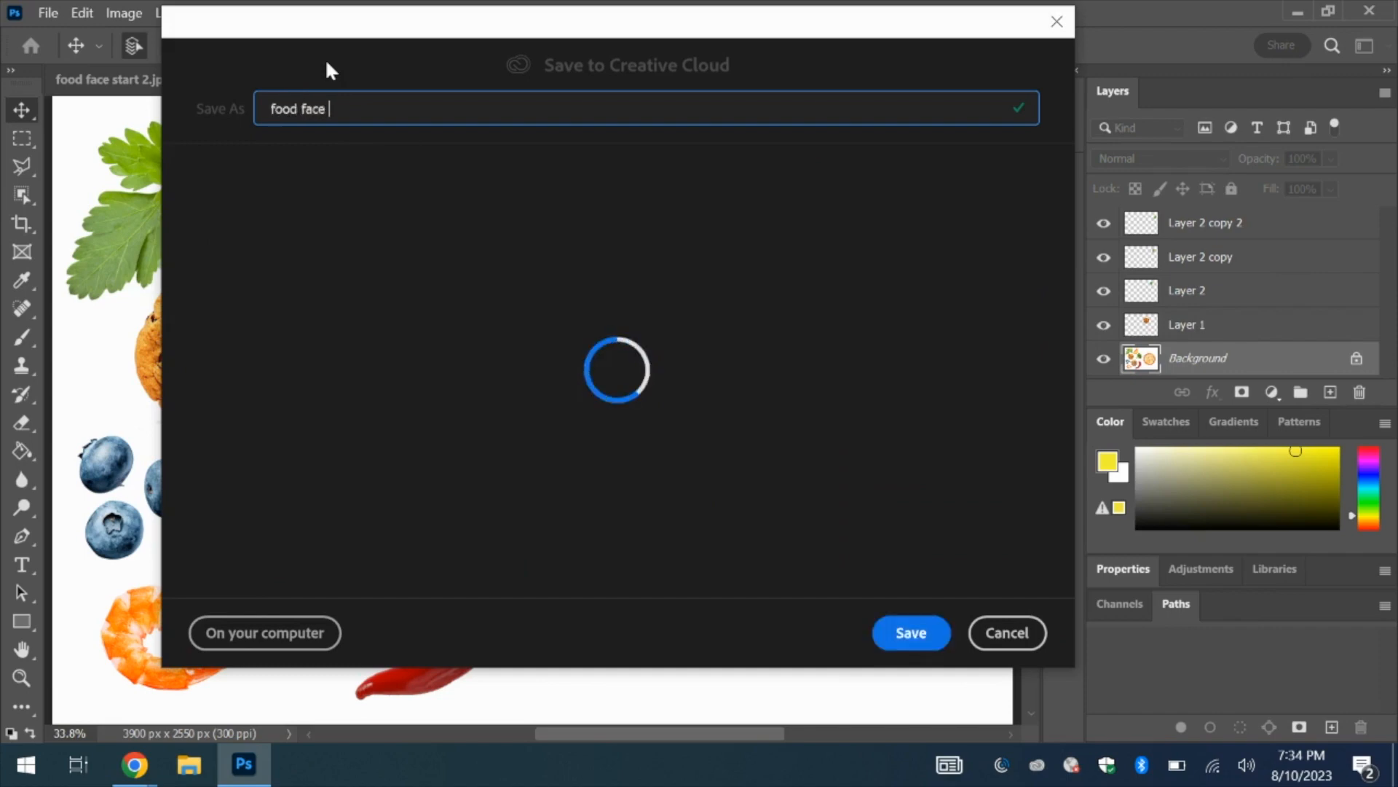
pyautogui.write('MsT')
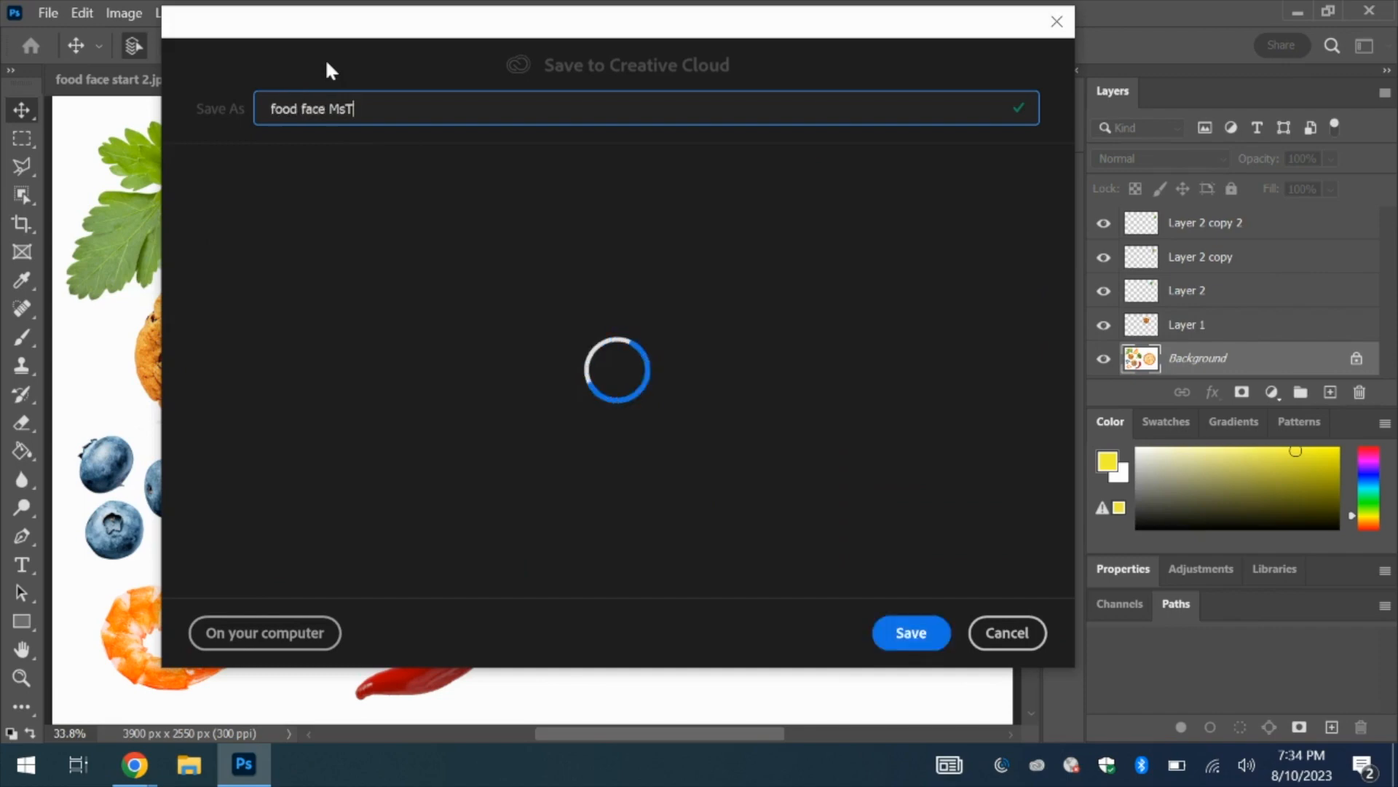
pyautogui.click(911, 636)
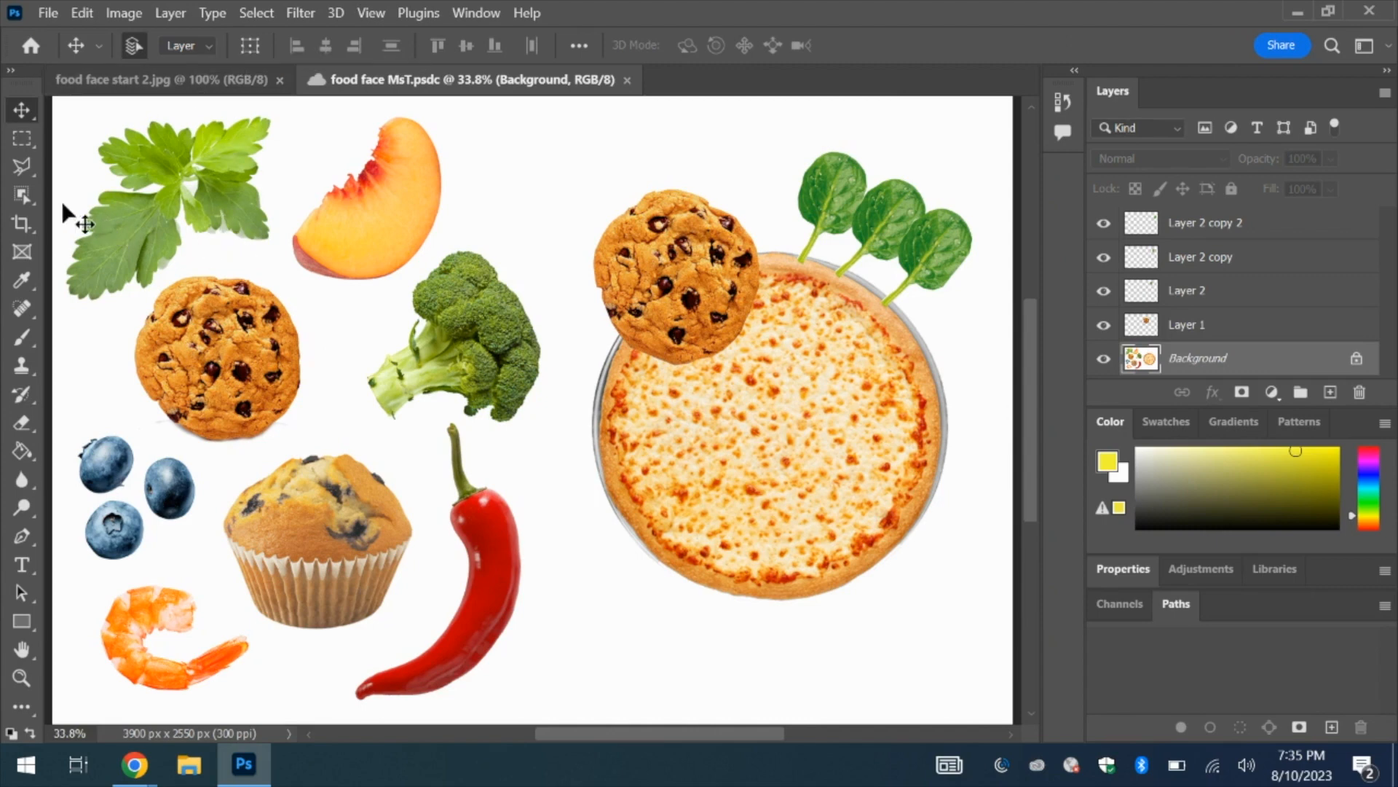
# Step: Crop the left side of the image to about 1913 px wide, keeping only the pizza, cookie and spinach, and save the cloud document
pyautogui.click(22, 224)
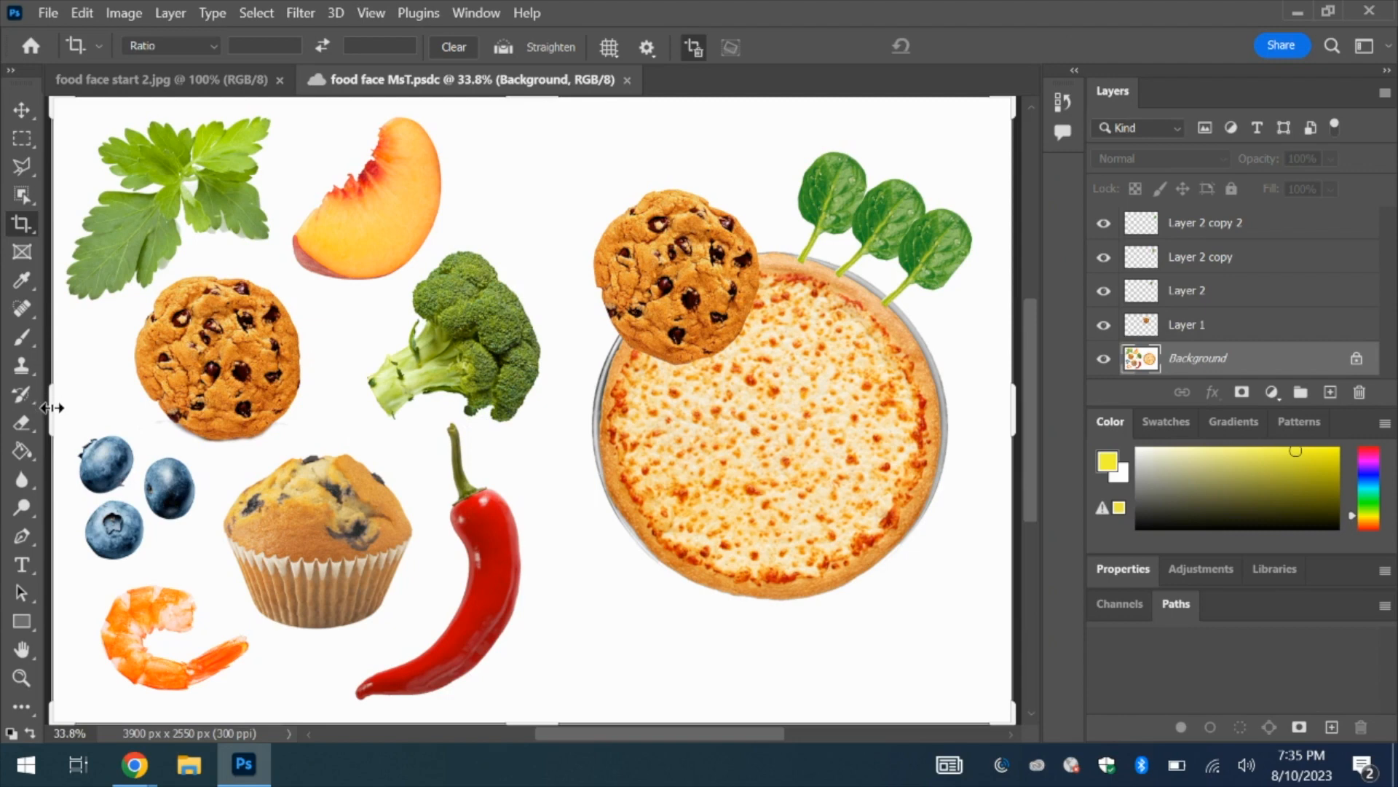
pyautogui.click(51, 408)
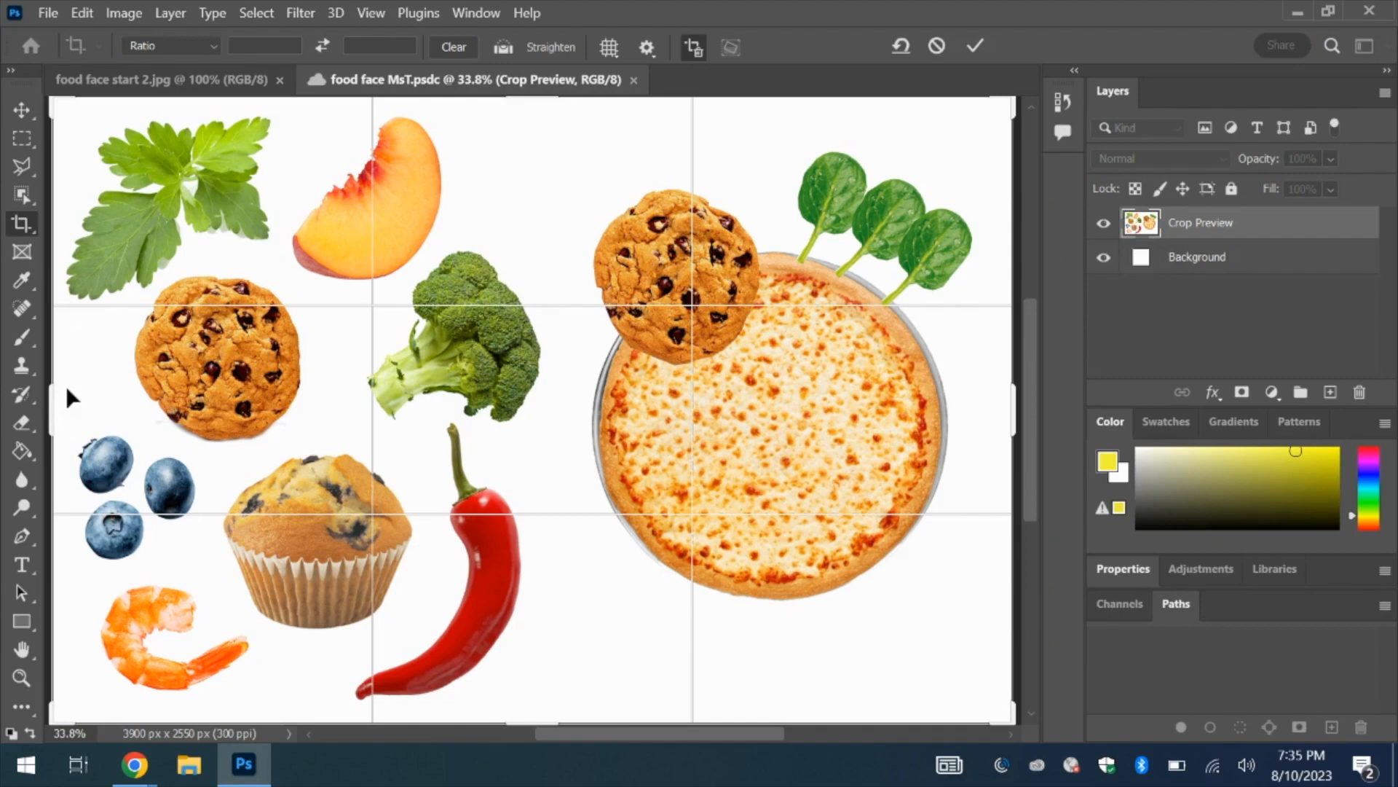
pyautogui.moveTo(54, 412); pyautogui.dragTo(295, 386)
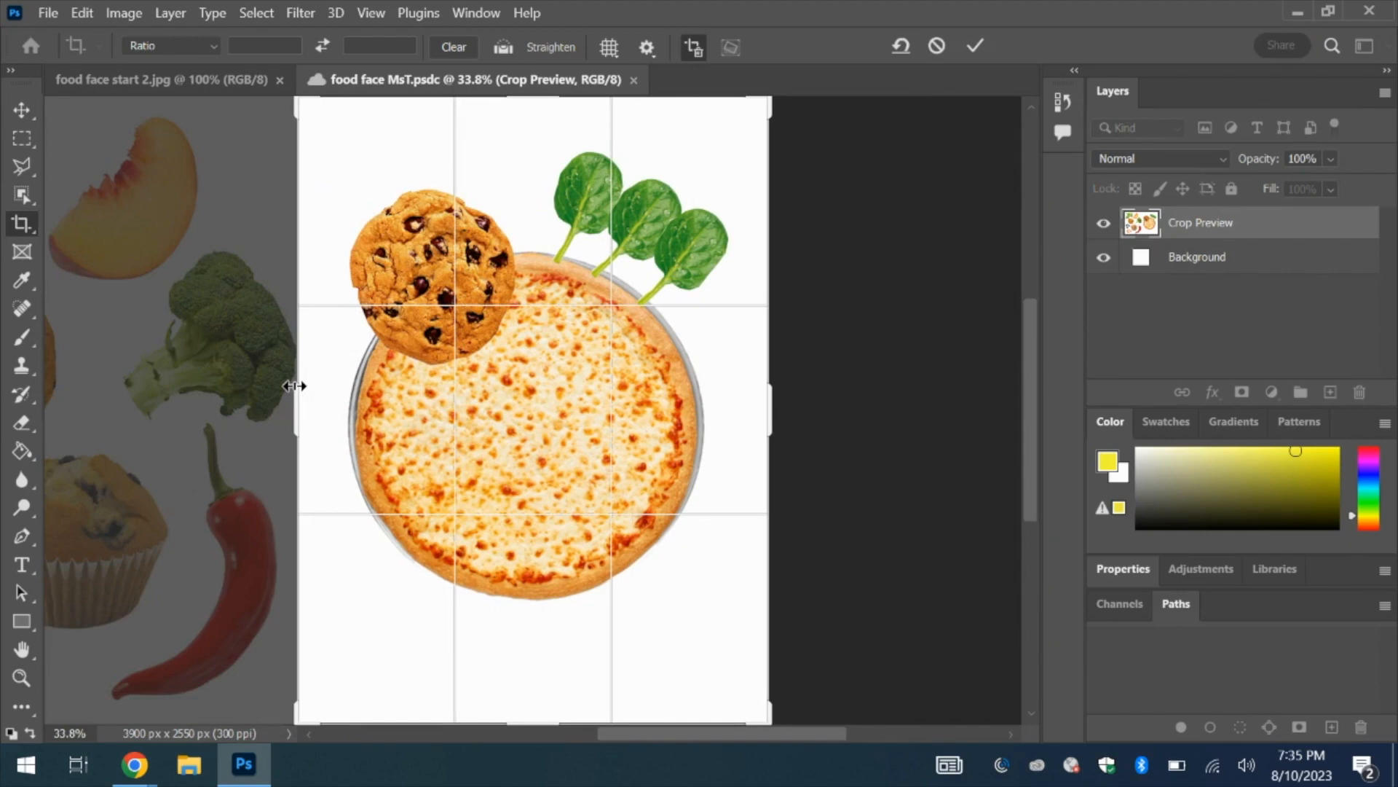
pyautogui.press('Return')
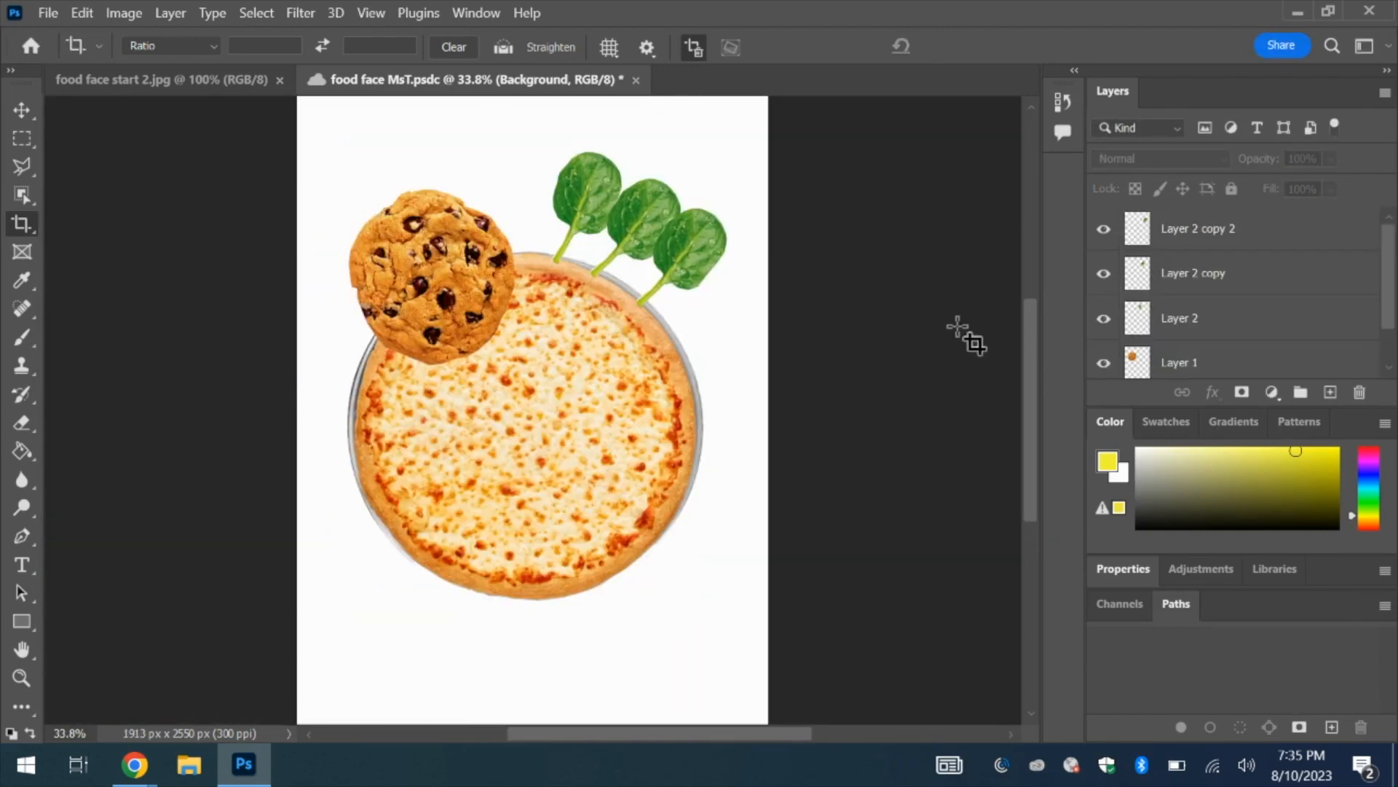
pyautogui.hotkey('ctrl', 's')
# Step: Flatten the image and save it on the computer's Desktop as the JPEG "food face MsT.jpg" with quality 12 and Baseline ("Standard") format
pyautogui.click(1385, 93)
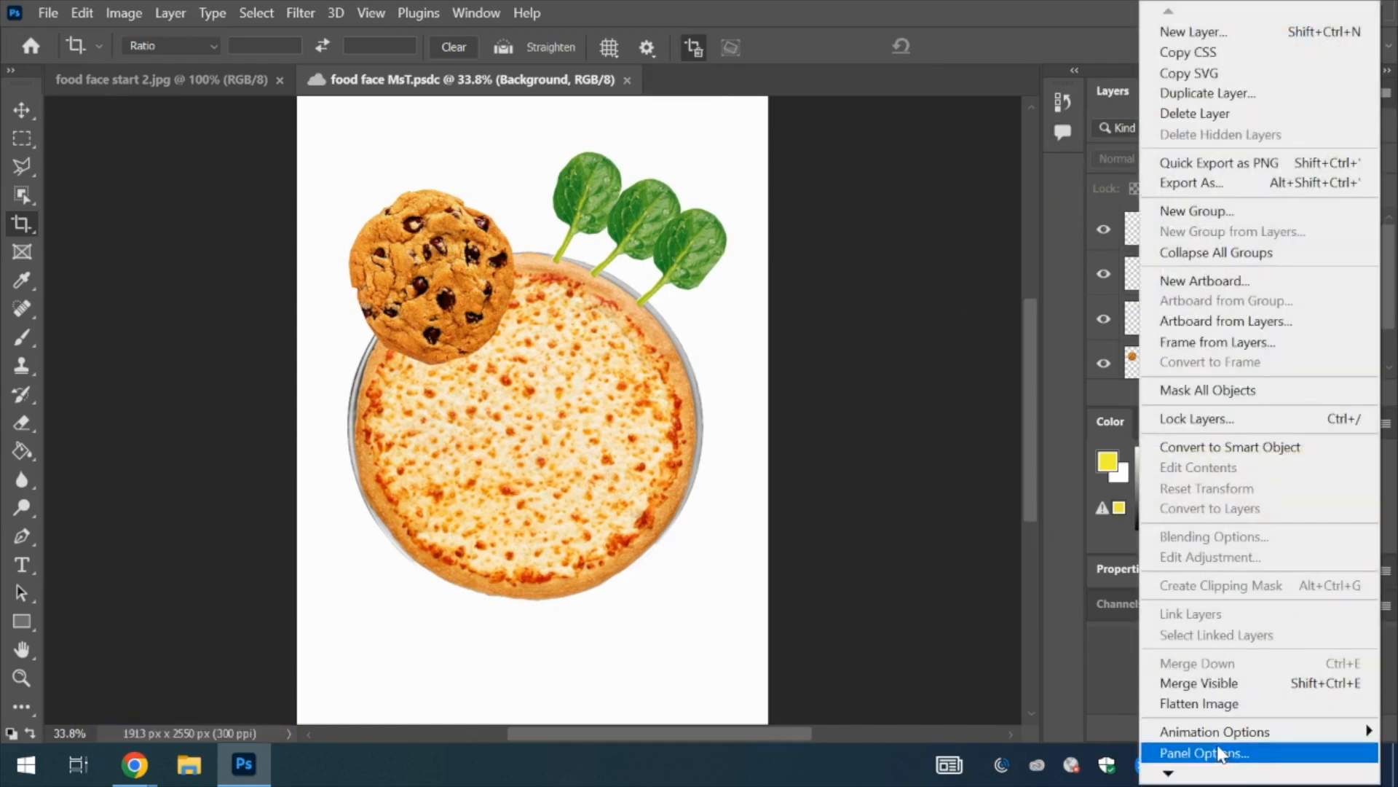
pyautogui.click(1220, 704)
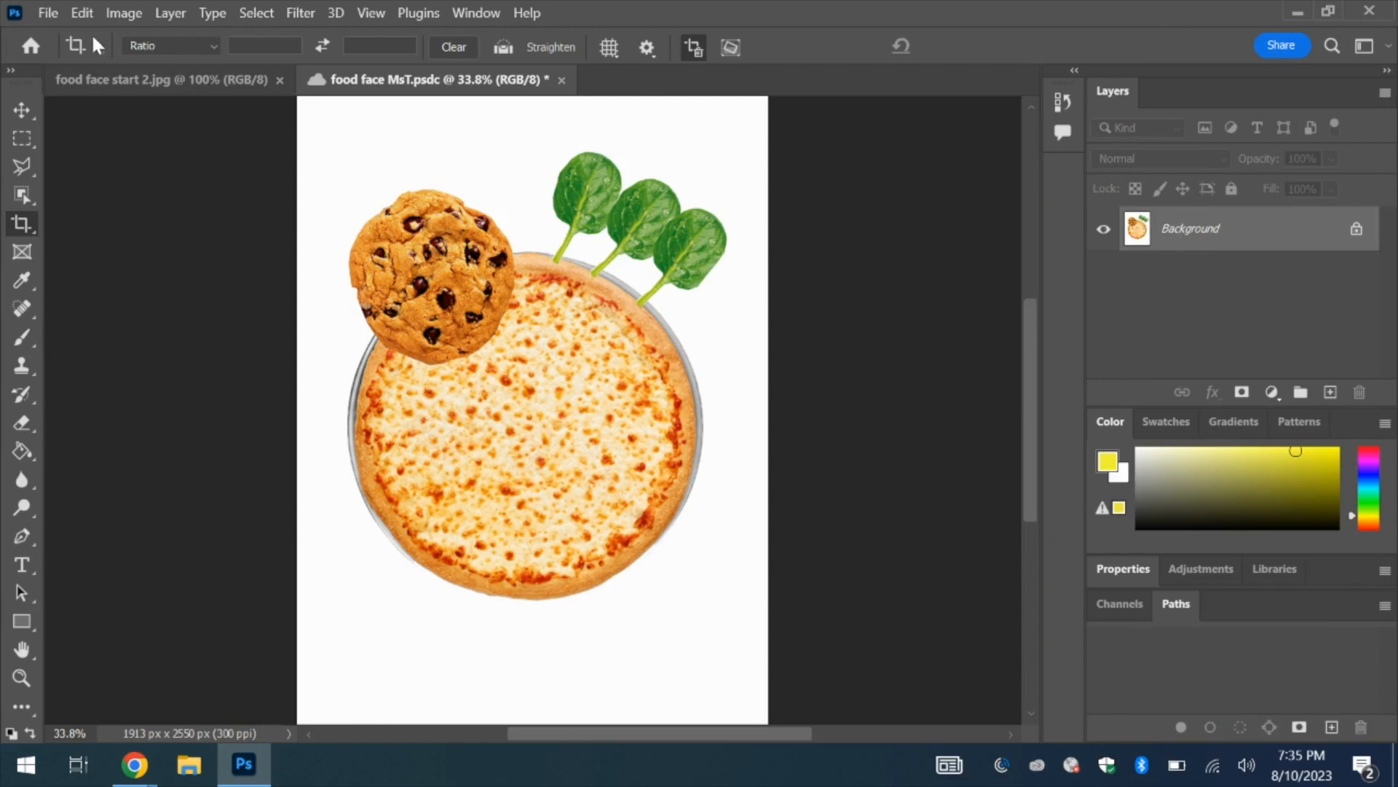
pyautogui.click(48, 13)
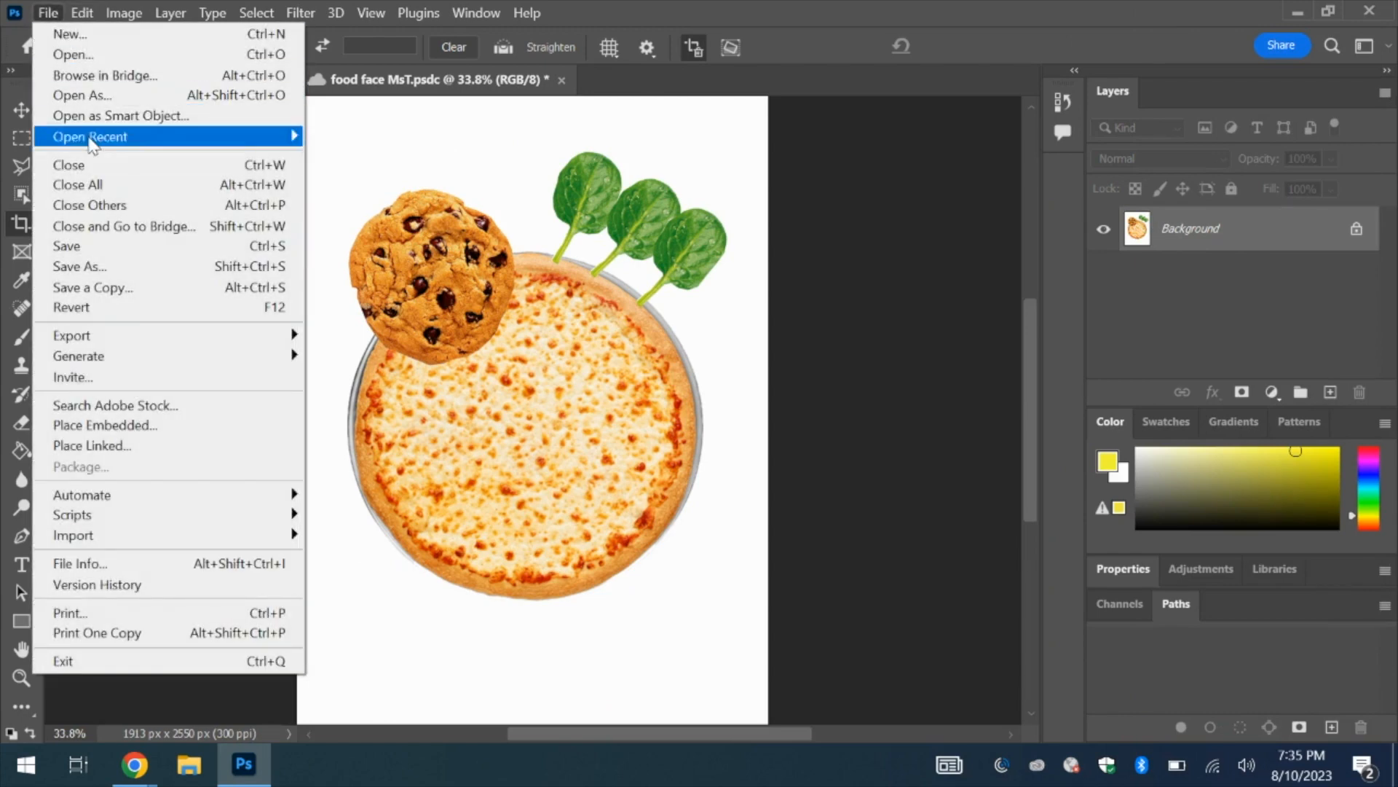
pyautogui.click(115, 279)
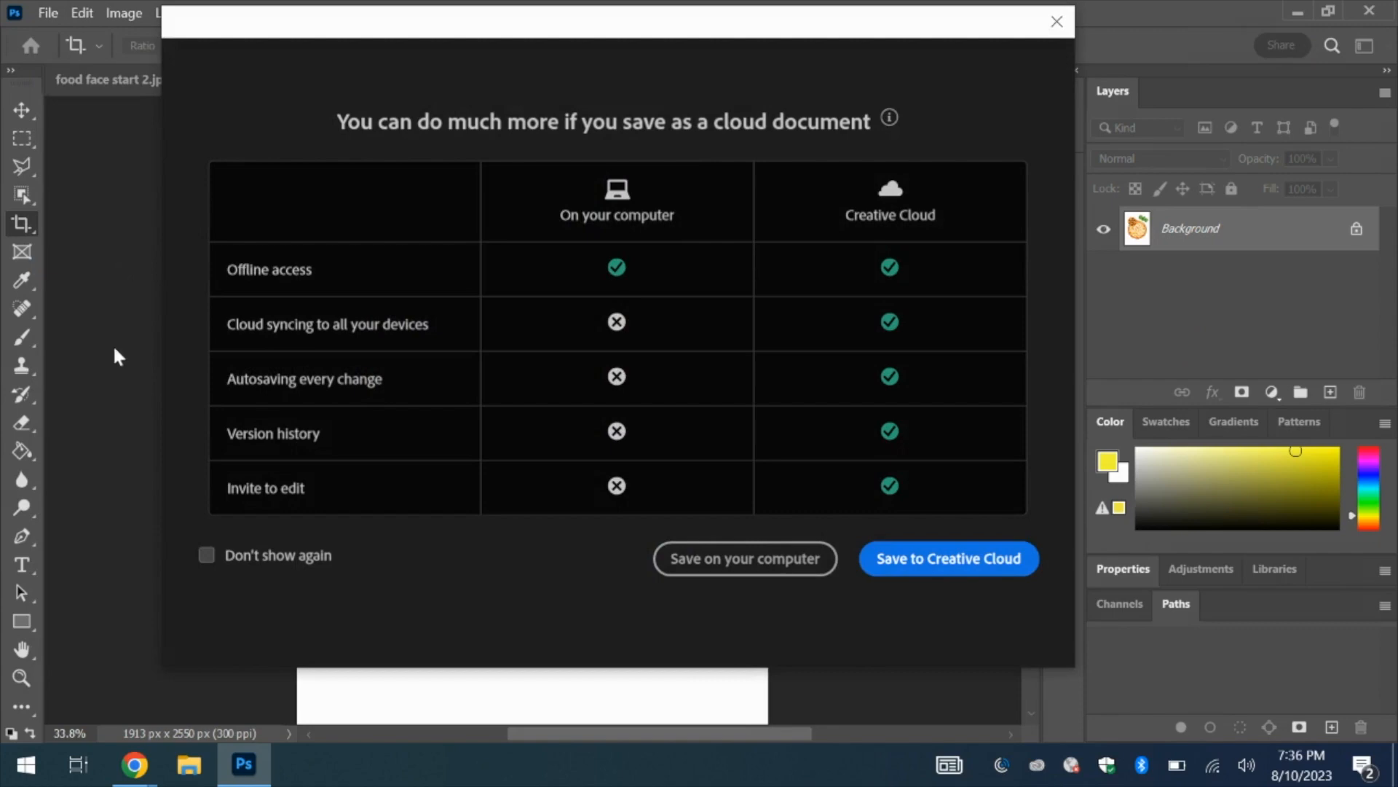
pyautogui.click(761, 572)
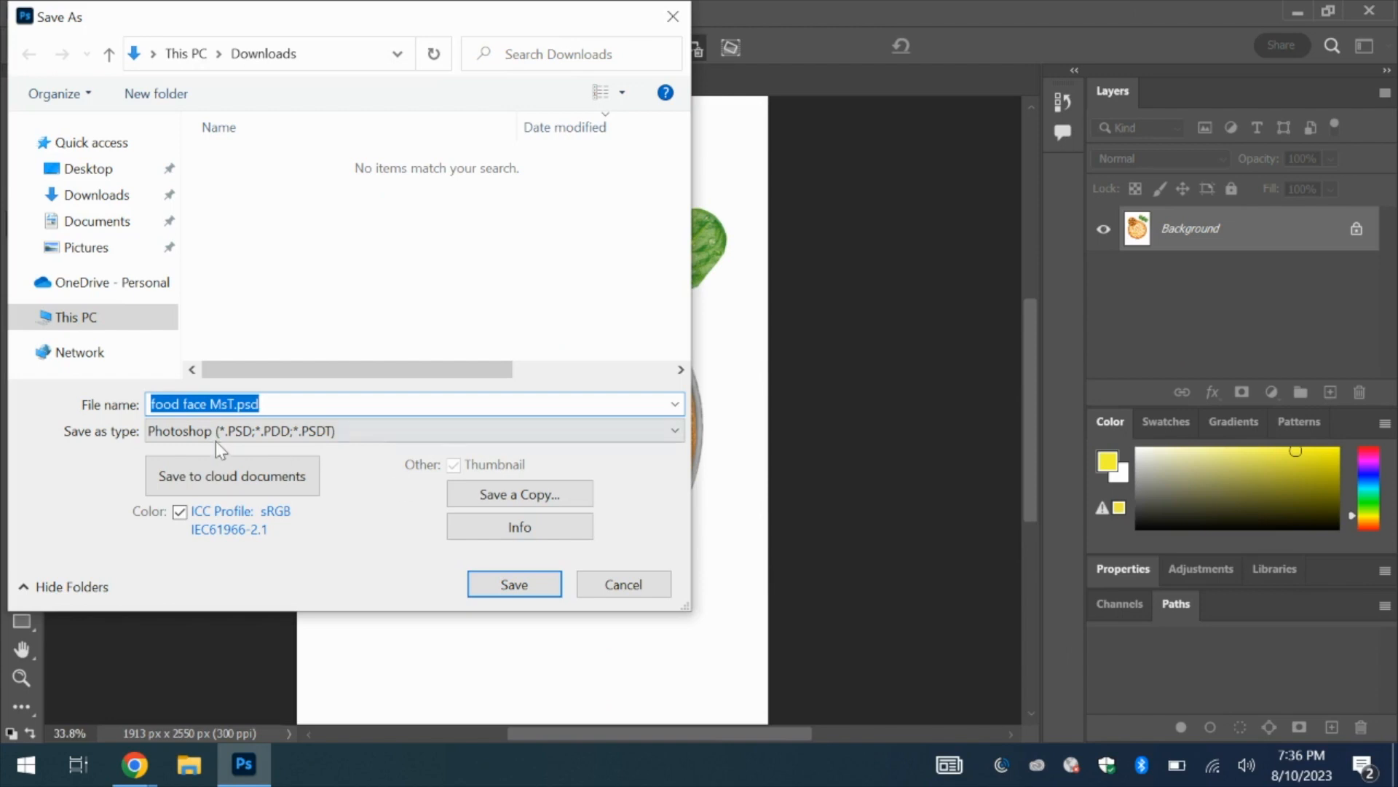
pyautogui.click(182, 434)
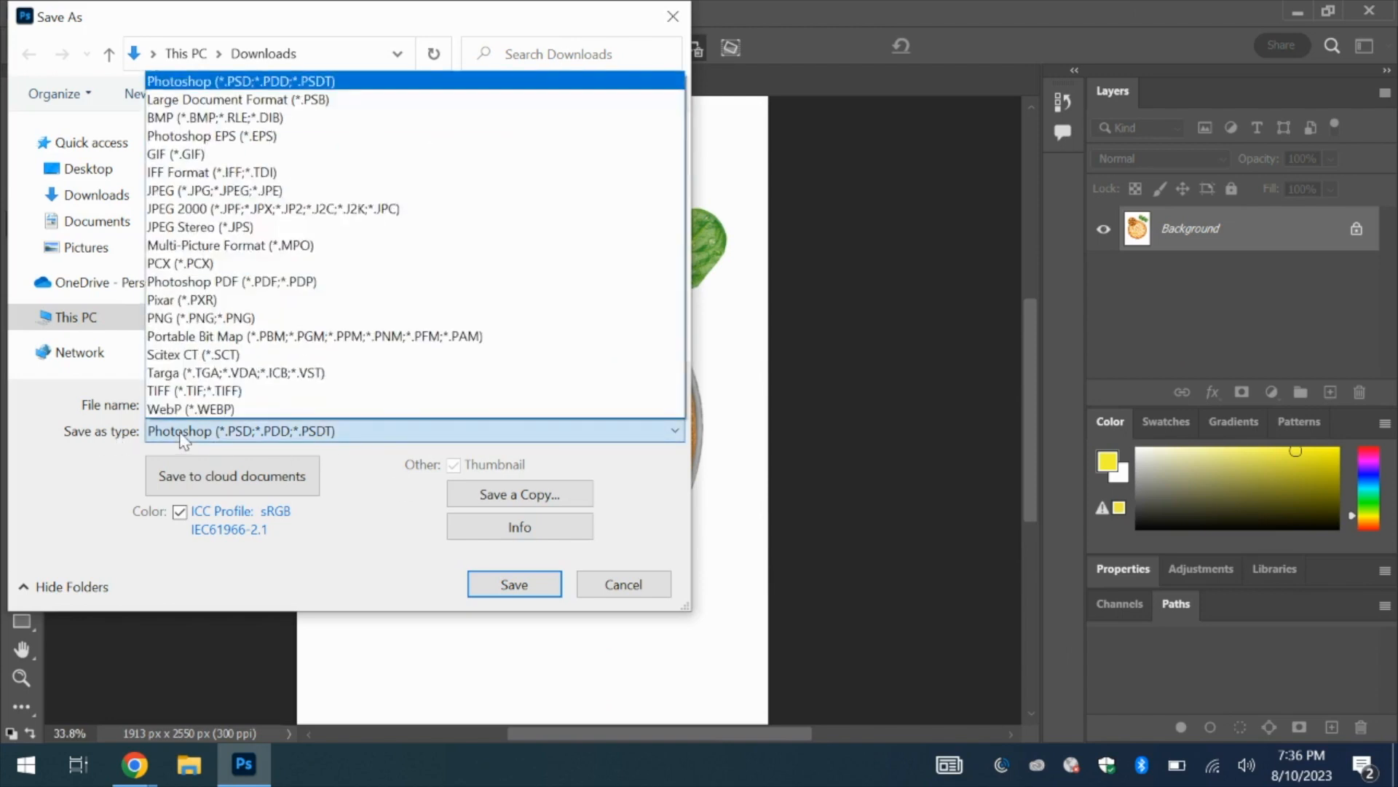
pyautogui.click(220, 192)
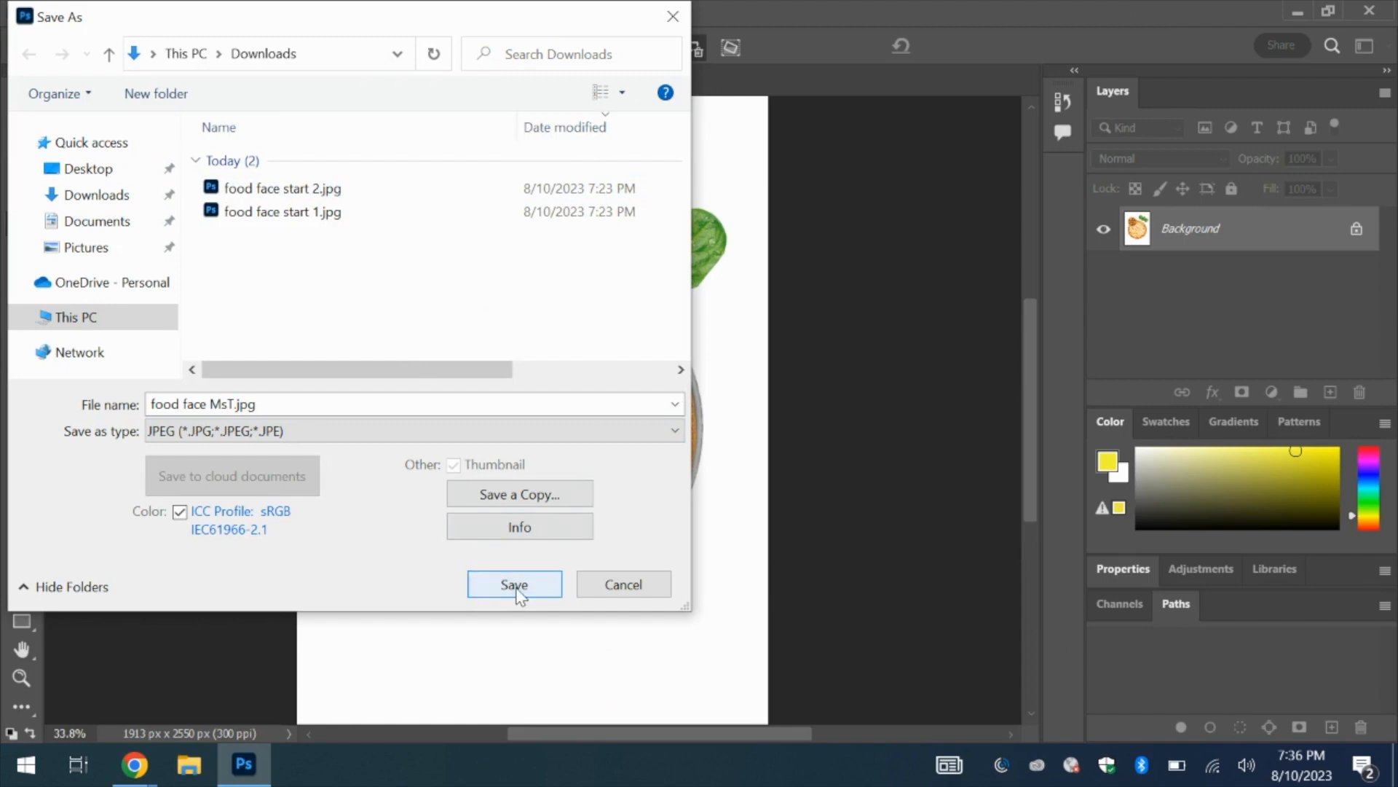
pyautogui.click(78, 172)
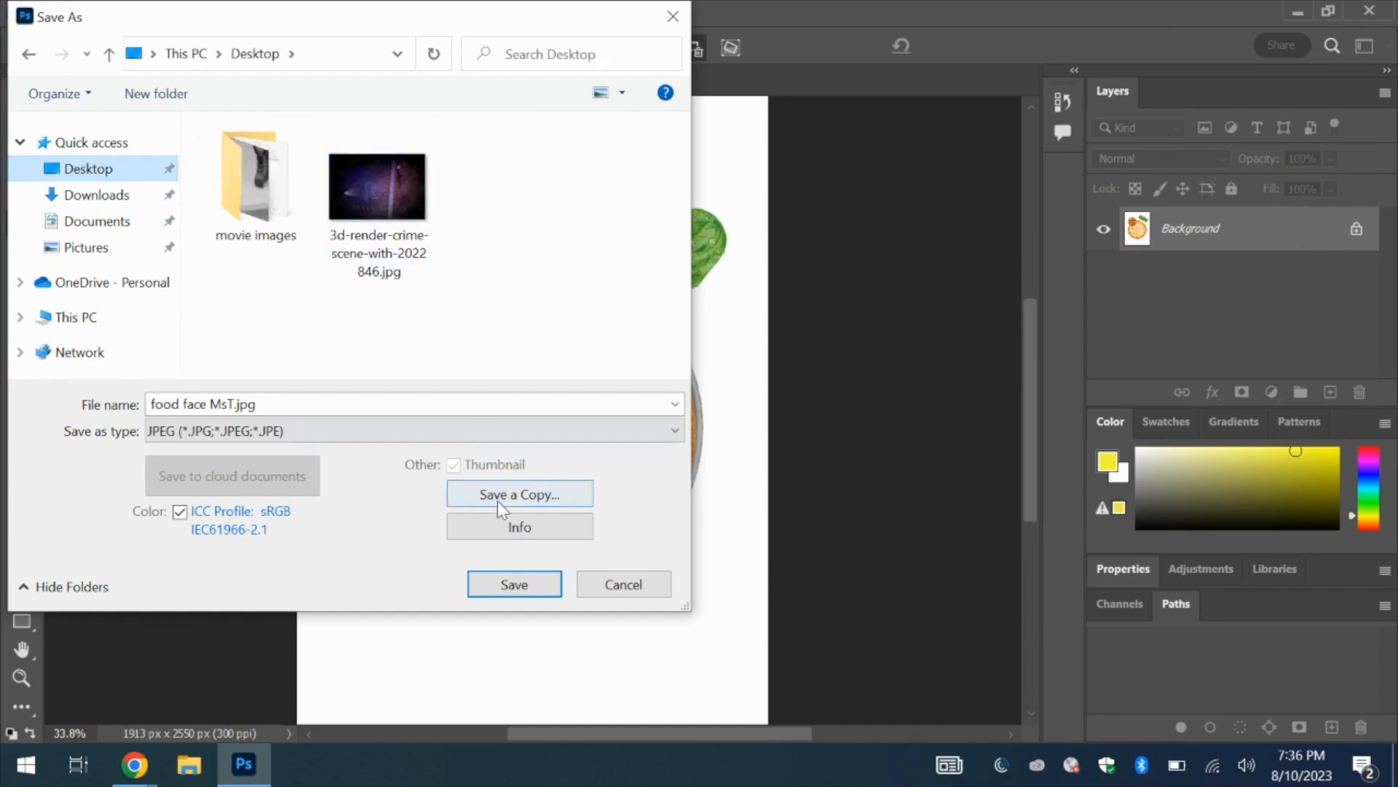
pyautogui.click(514, 585)
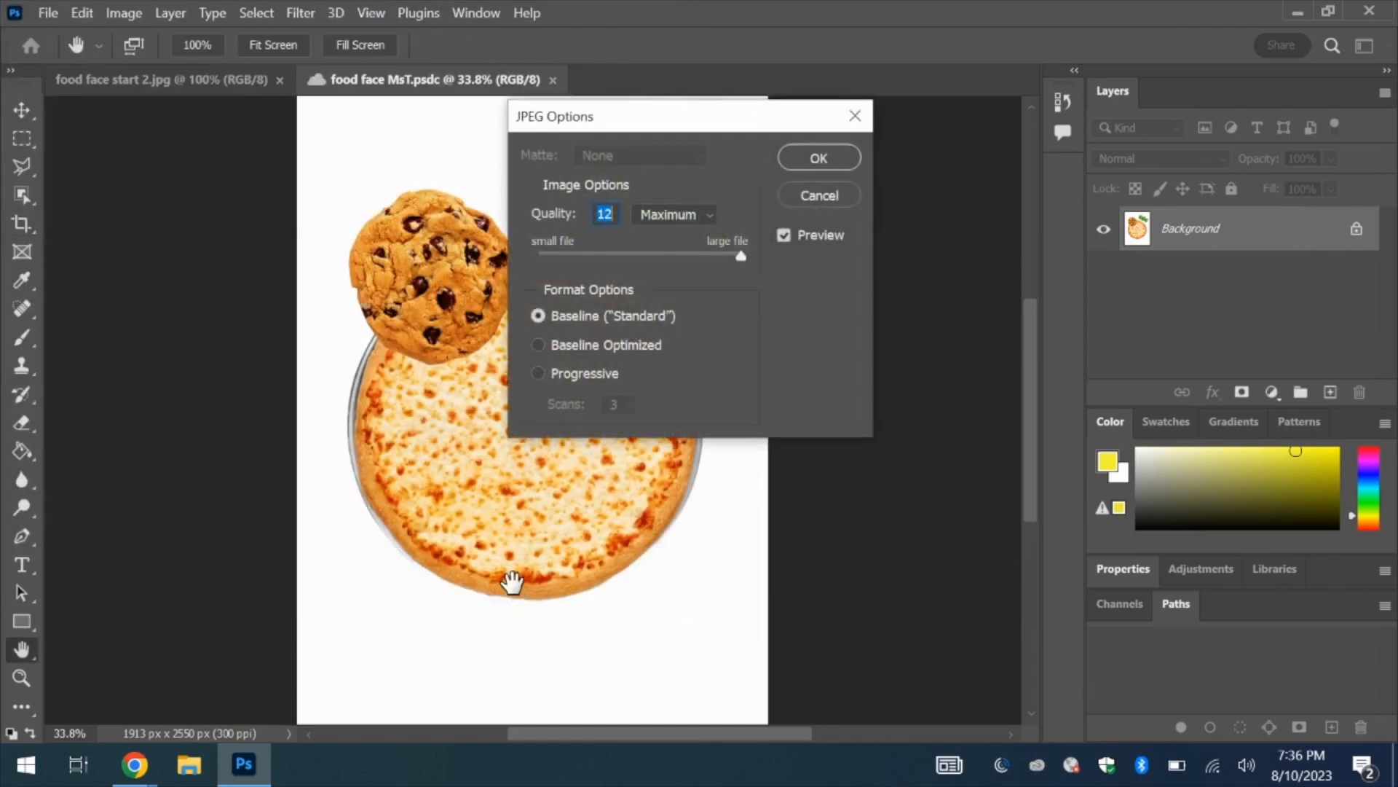
pyautogui.click(817, 158)
pyautogui.press('c')
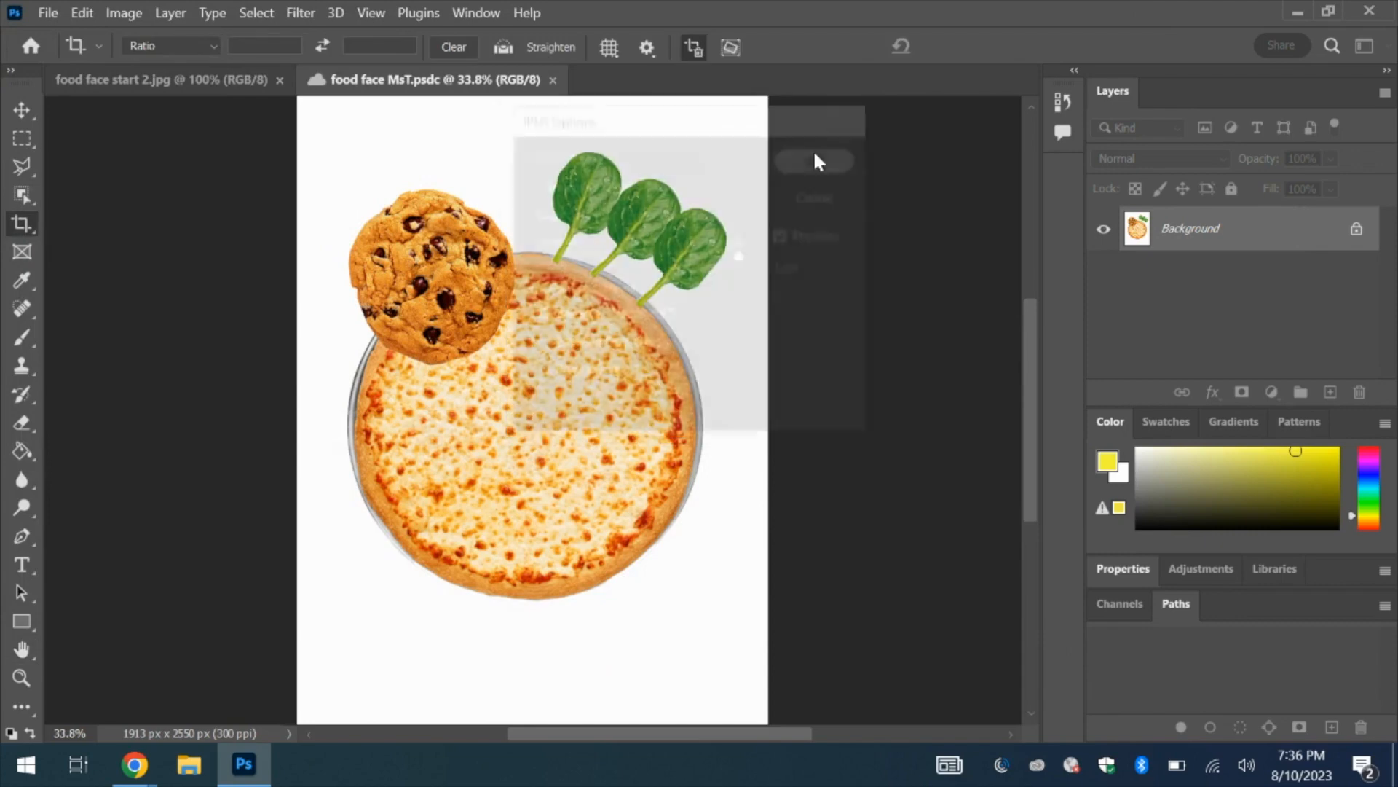